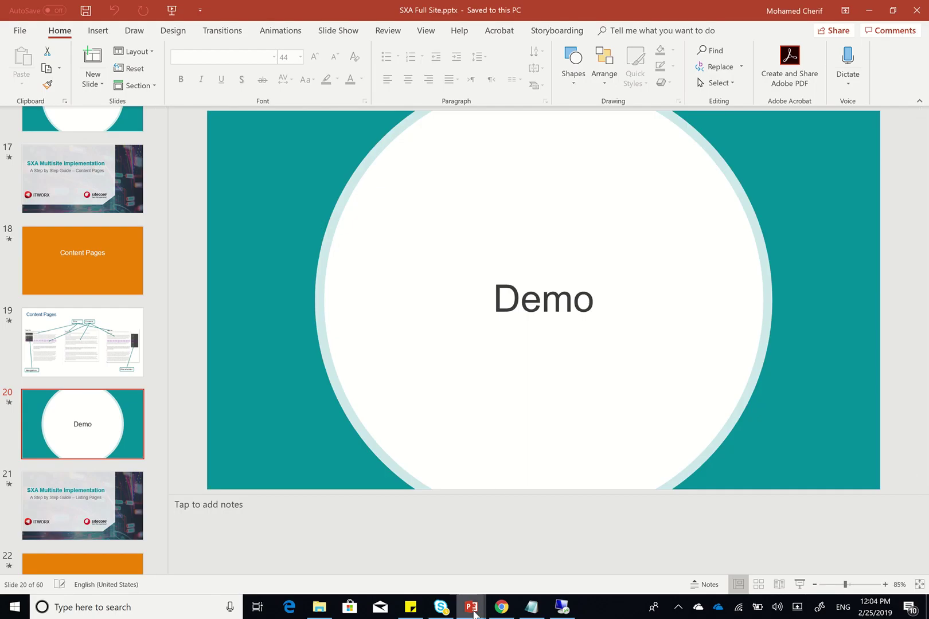
Step: Open the Content Page rendering variant in Content Editor, discarding unsaved Nav item changes
{"action": "left_click", "coordinate": [501, 608]}
{"action": "scroll", "coordinate": [278, 378], "scroll_direction": "up", "scroll_amount": 6}
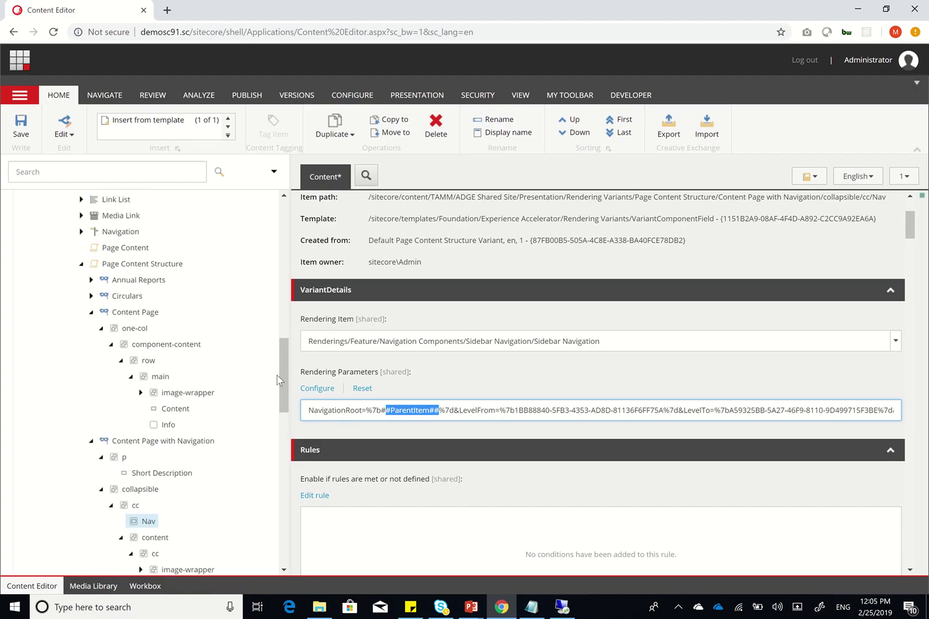
{"action": "scroll", "coordinate": [269, 380], "scroll_direction": "down", "scroll_amount": 1}
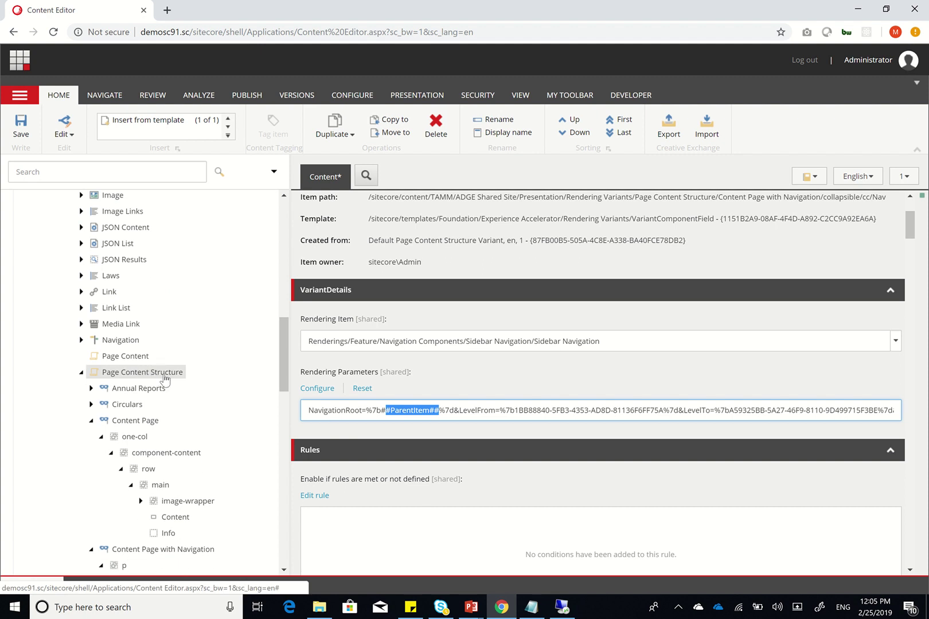
{"action": "scroll", "coordinate": [245, 388], "scroll_direction": "down", "scroll_amount": 3}
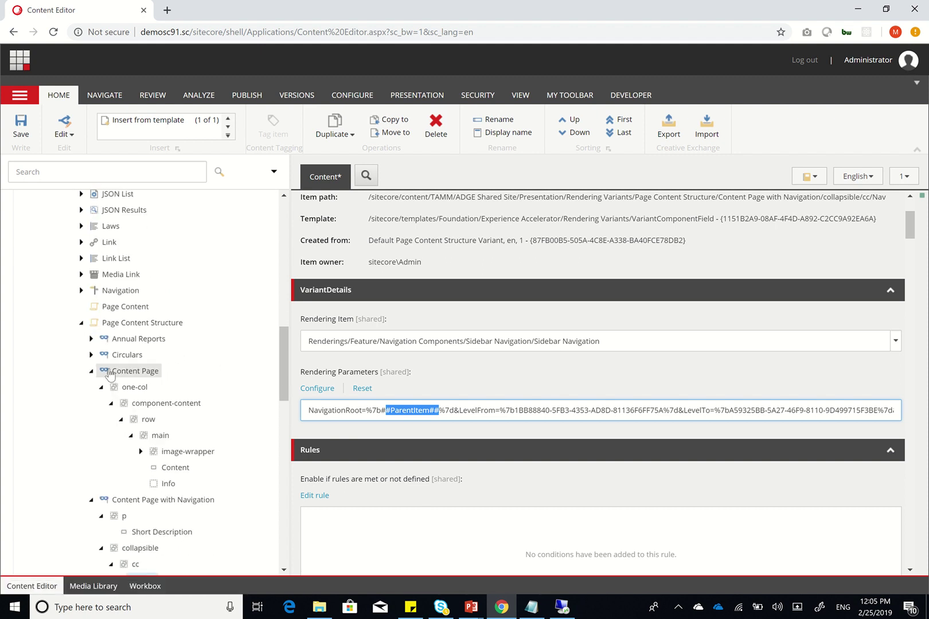
{"action": "scroll", "coordinate": [203, 401], "scroll_direction": "down", "scroll_amount": 2}
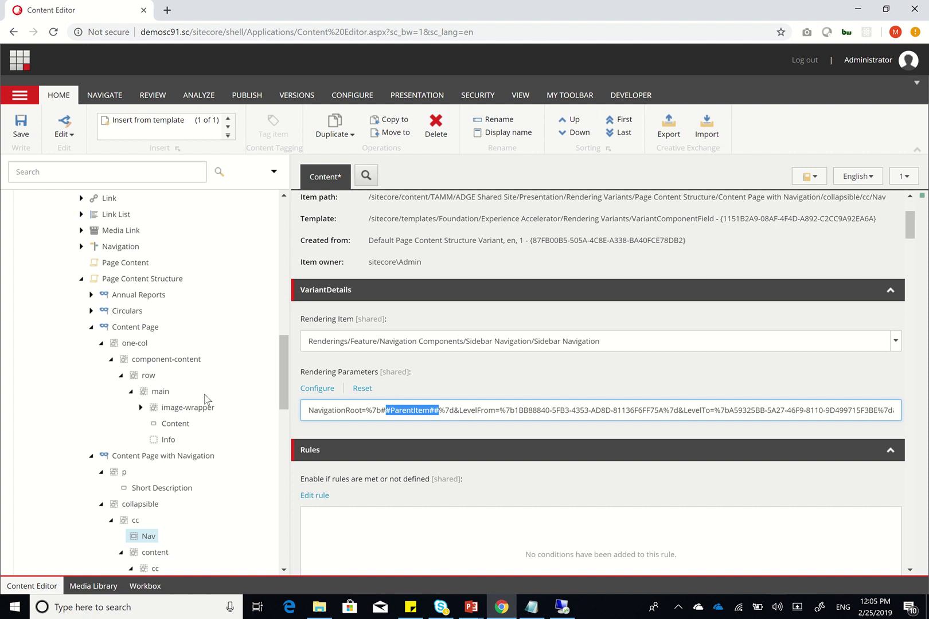
{"action": "left_click", "coordinate": [109, 327]}
{"action": "left_click", "coordinate": [504, 368]}
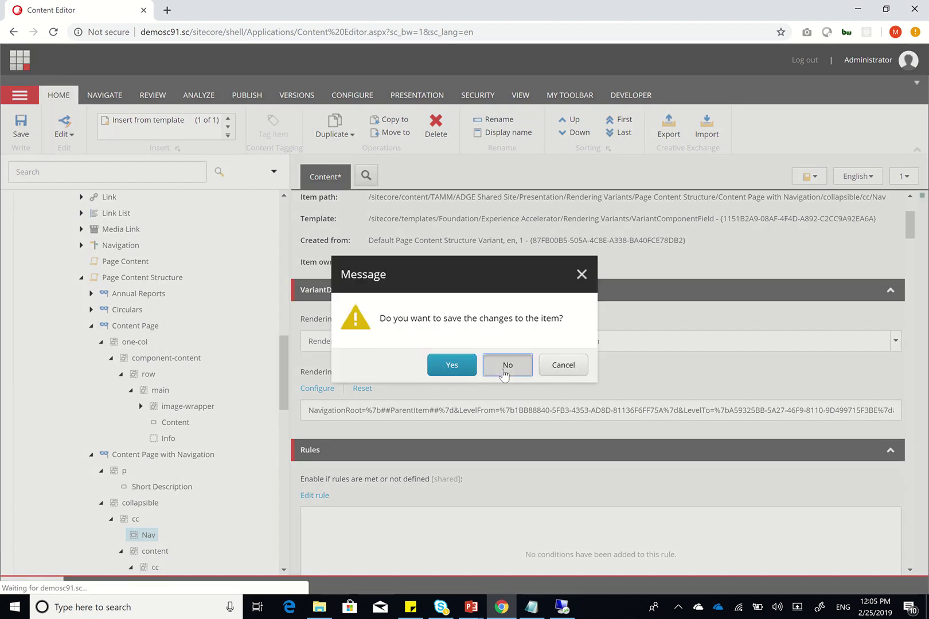
Step: Expand the image-wrapper to reveal its Image field
{"action": "scroll", "coordinate": [207, 442], "scroll_direction": "down", "scroll_amount": 3}
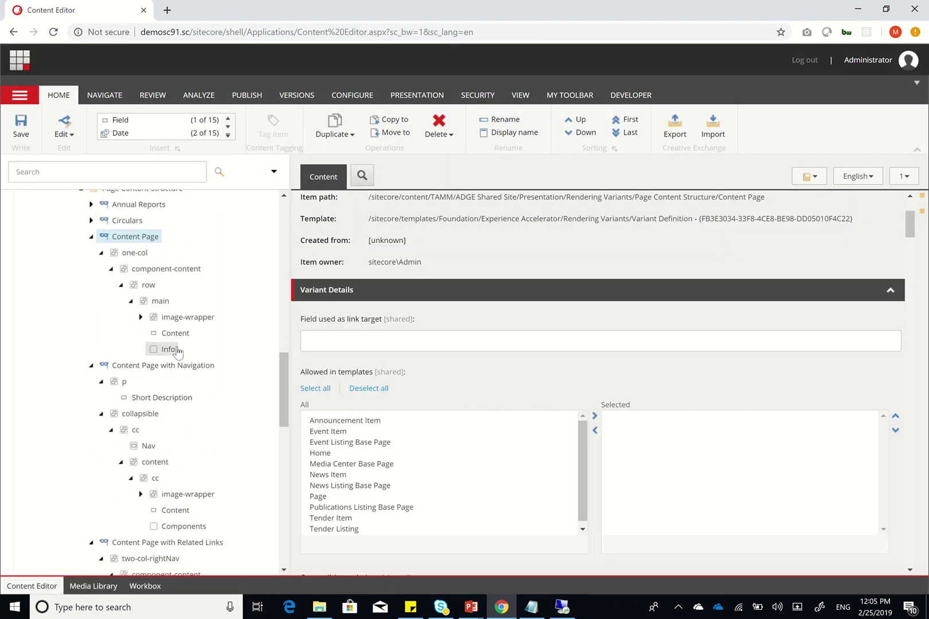
{"action": "scroll", "coordinate": [205, 550], "scroll_direction": "up", "scroll_amount": 2}
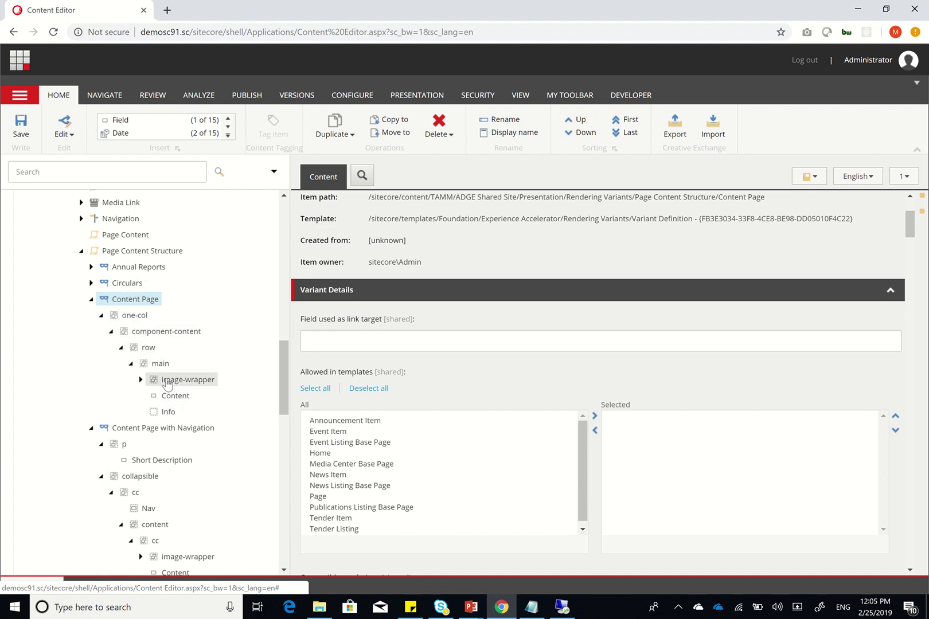
{"action": "left_click", "coordinate": [141, 380]}
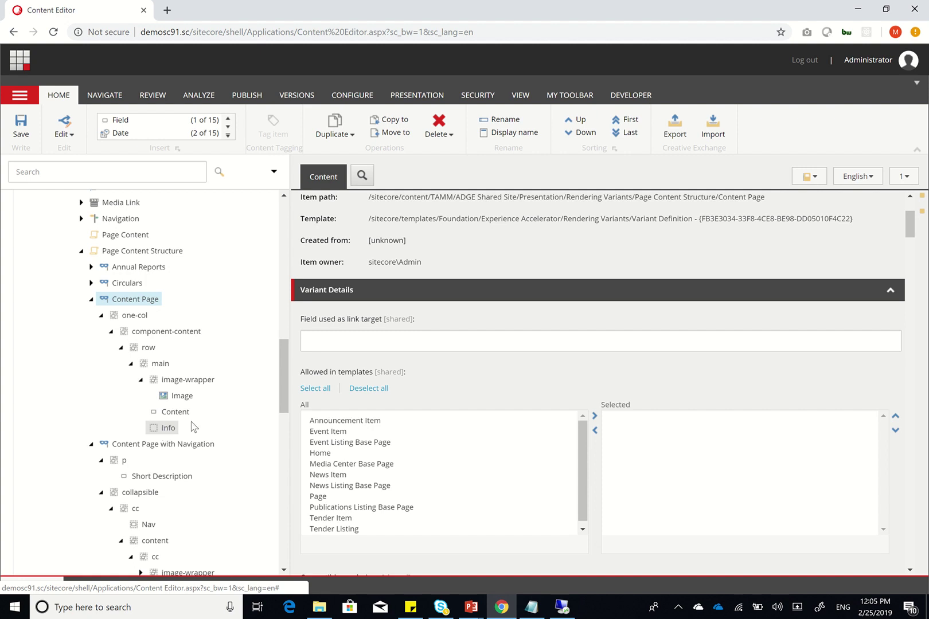
{"action": "scroll", "coordinate": [203, 423], "scroll_direction": "down", "scroll_amount": 5}
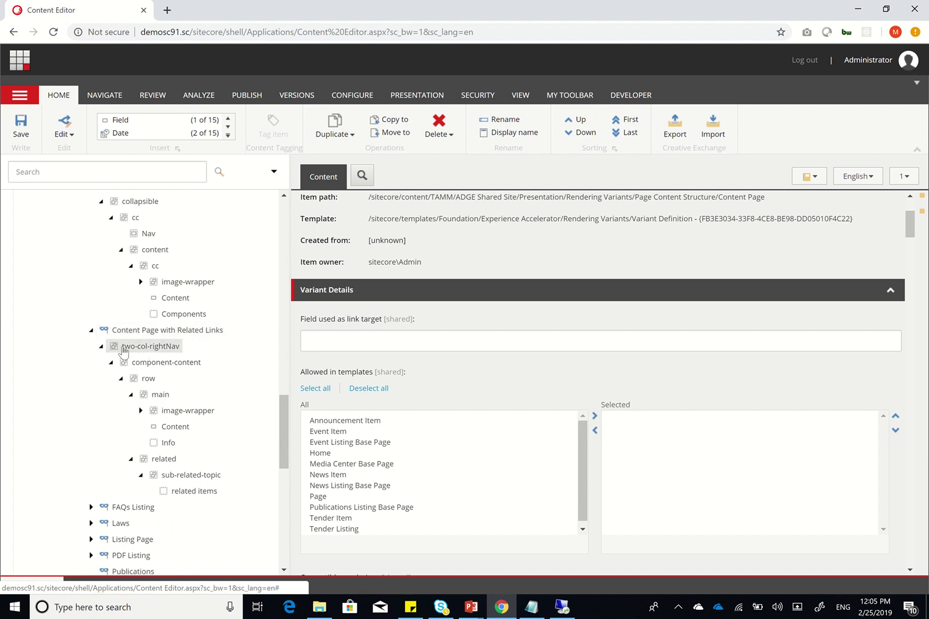
Step: Open the Nav item under Content Page with Navigation > collapsible > cc
{"action": "scroll", "coordinate": [124, 351], "scroll_direction": "up", "scroll_amount": 1}
{"action": "scroll", "coordinate": [173, 388], "scroll_direction": "down", "scroll_amount": 1}
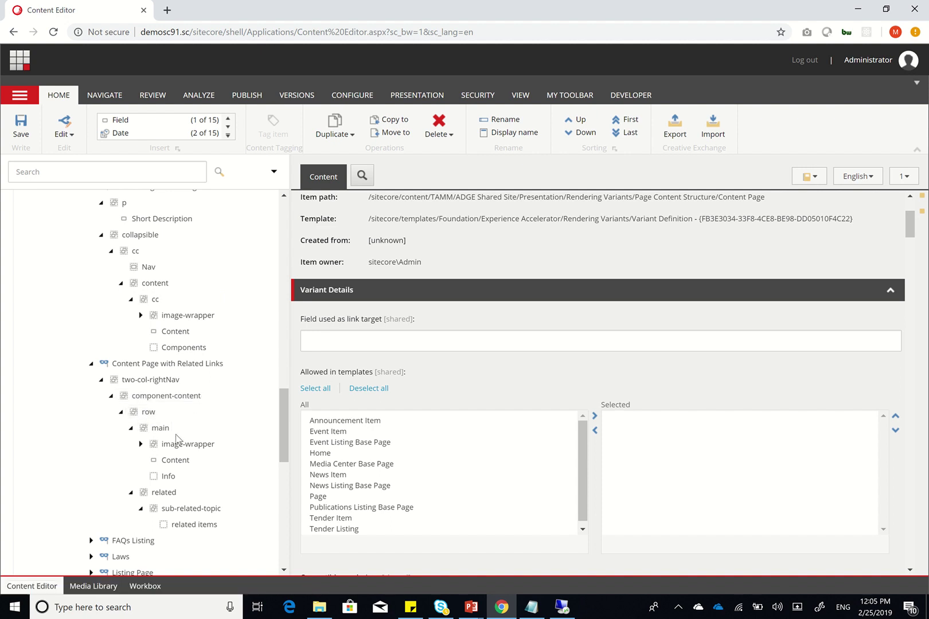
{"action": "scroll", "coordinate": [177, 233], "scroll_direction": "up", "scroll_amount": 1}
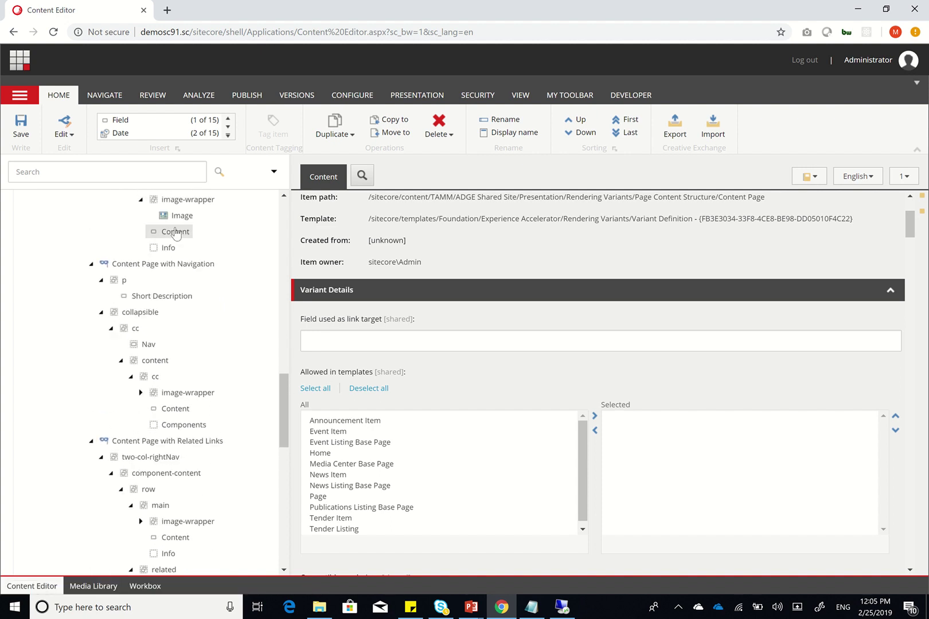
{"action": "scroll", "coordinate": [176, 321], "scroll_direction": "down", "scroll_amount": 2}
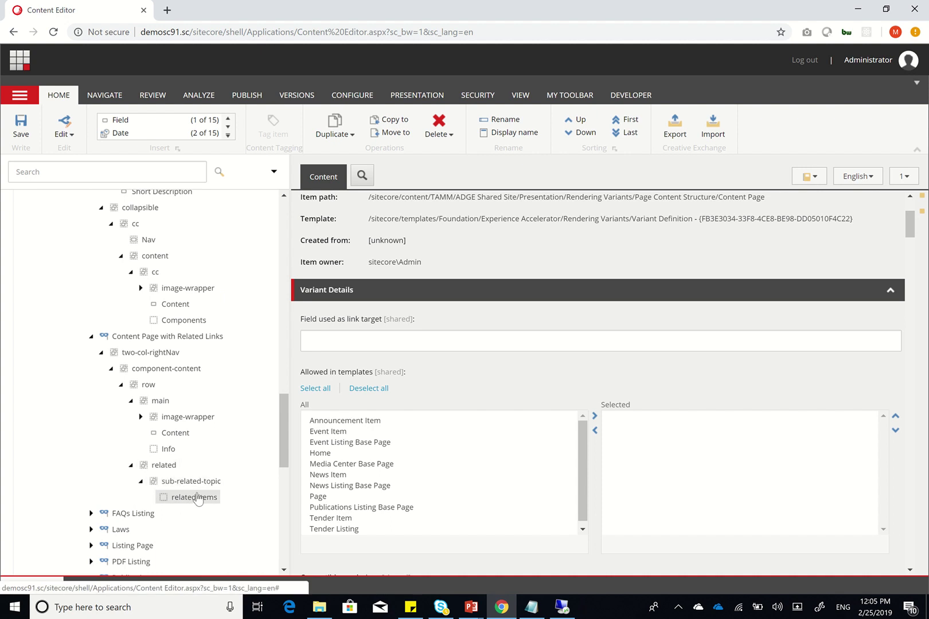
{"action": "scroll", "coordinate": [213, 376], "scroll_direction": "up", "scroll_amount": 2}
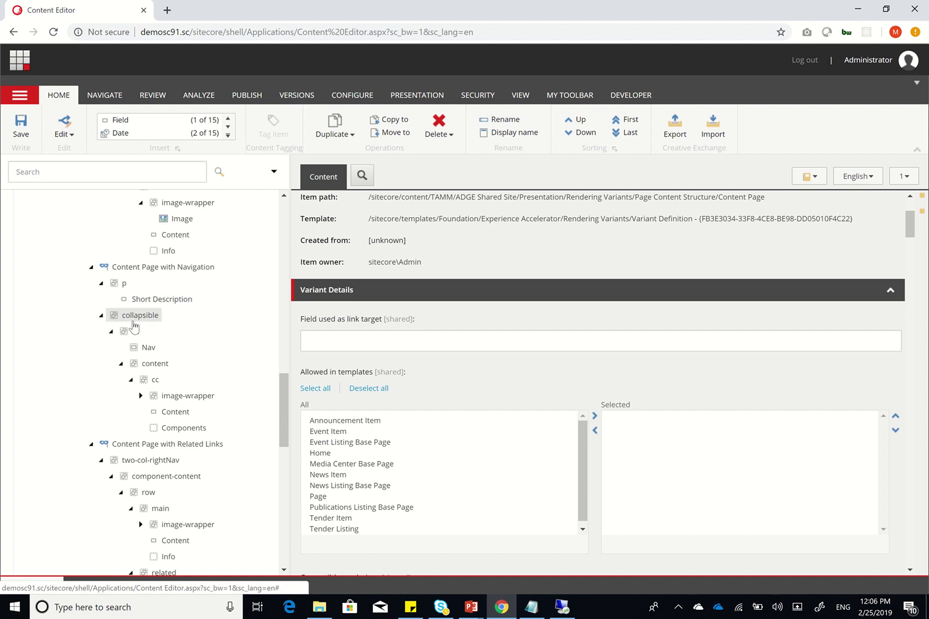
{"action": "left_click", "coordinate": [146, 348]}
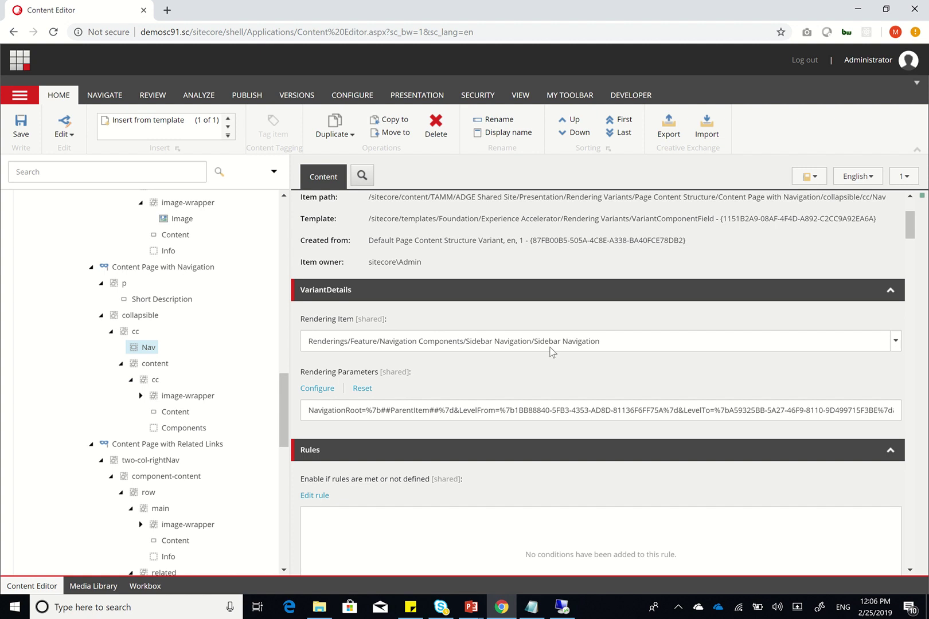
Step: Select the ##ParentItem## token in the Nav item's NavigationRoot rendering parameter
{"action": "double_click", "coordinate": [352, 410]}
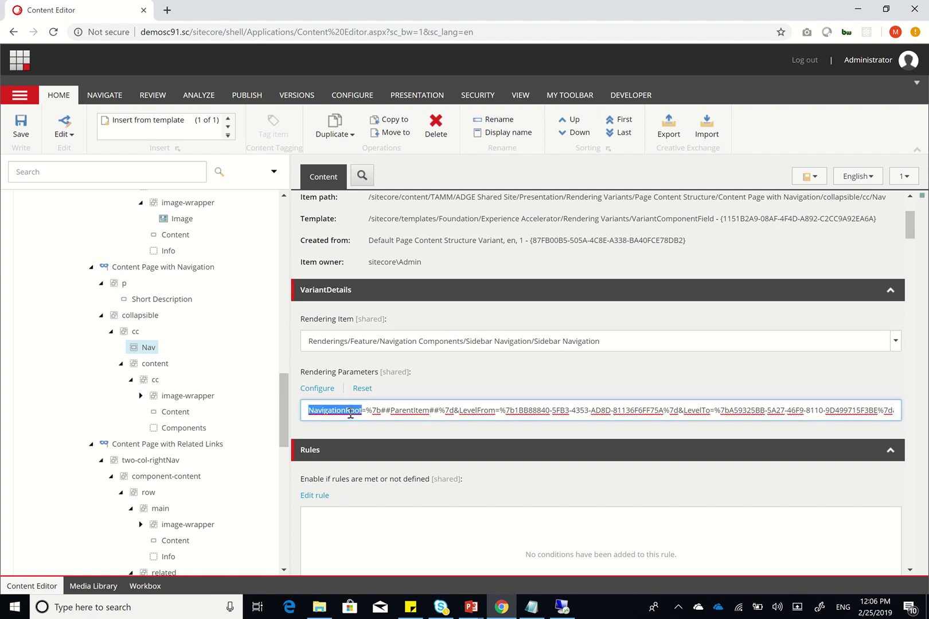
{"action": "double_click", "coordinate": [403, 412]}
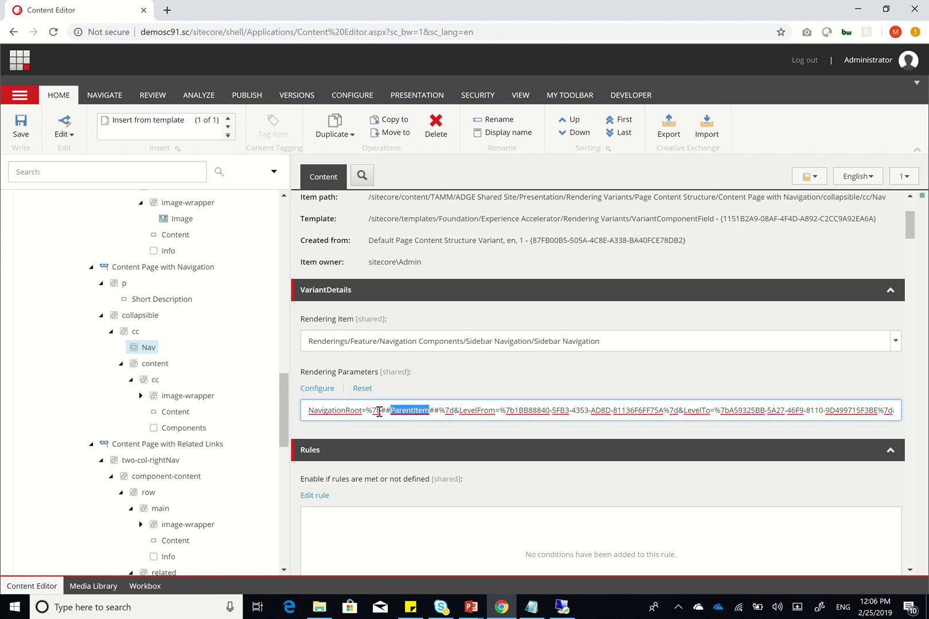
{"action": "left_click_drag", "start_coordinate": [379, 412], "coordinate": [439, 412]}
{"action": "left_click", "coordinate": [317, 389]}
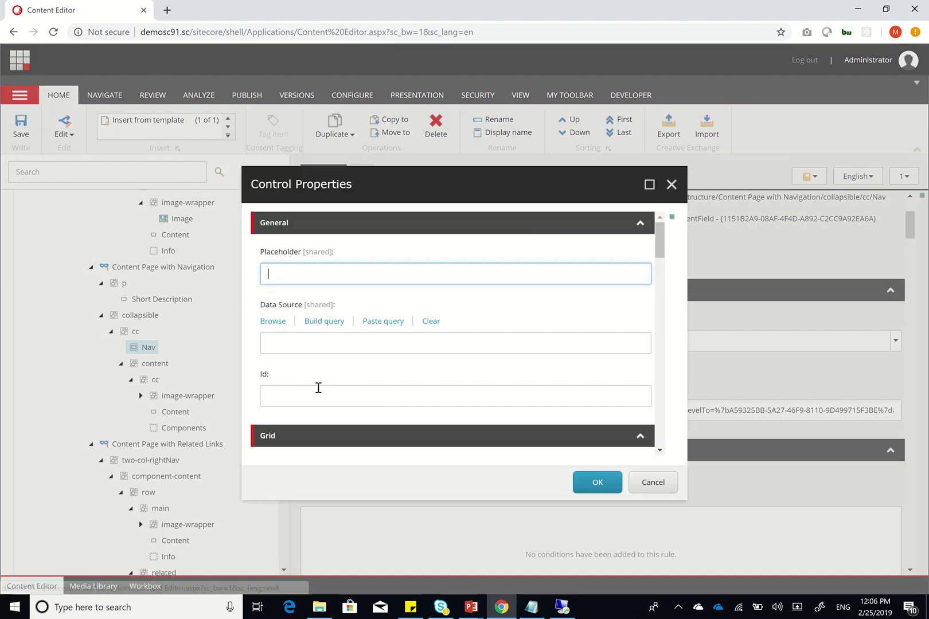
{"action": "scroll", "coordinate": [420, 350], "scroll_direction": "down", "scroll_amount": 7}
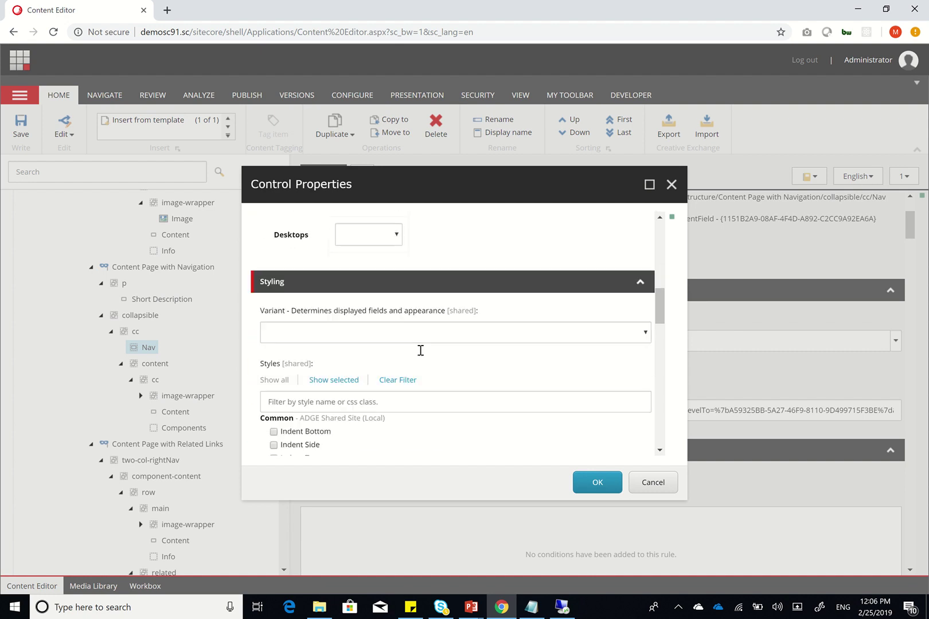
{"action": "scroll", "coordinate": [420, 350], "scroll_direction": "down", "scroll_amount": 7}
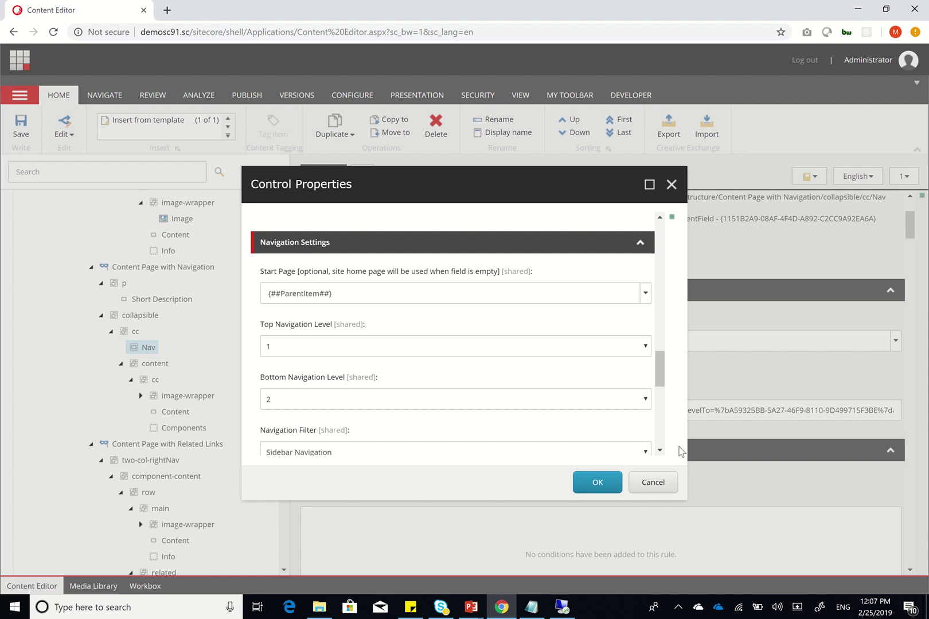
{"action": "left_click", "coordinate": [668, 485]}
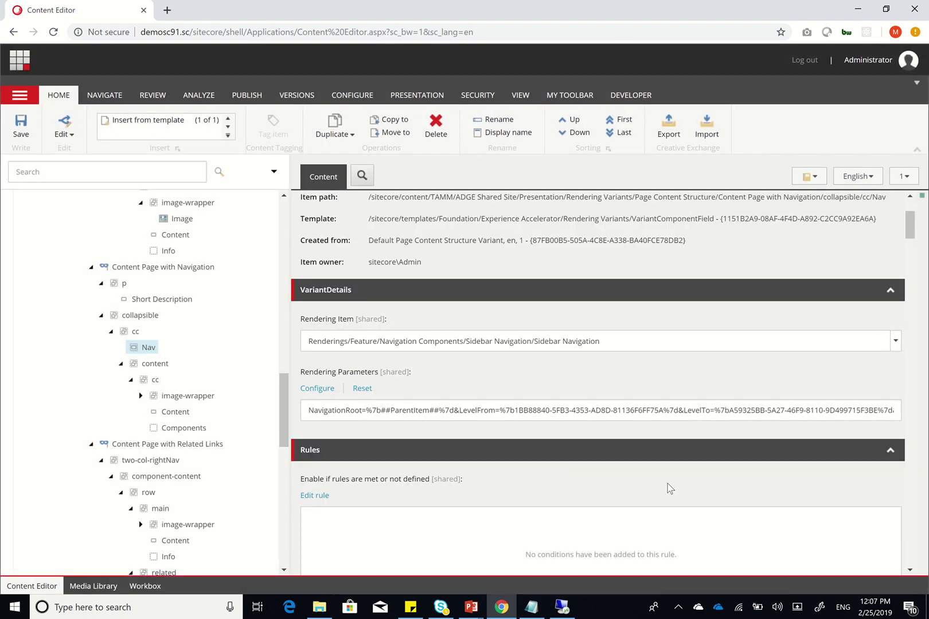
{"action": "left_click", "coordinate": [571, 605]}
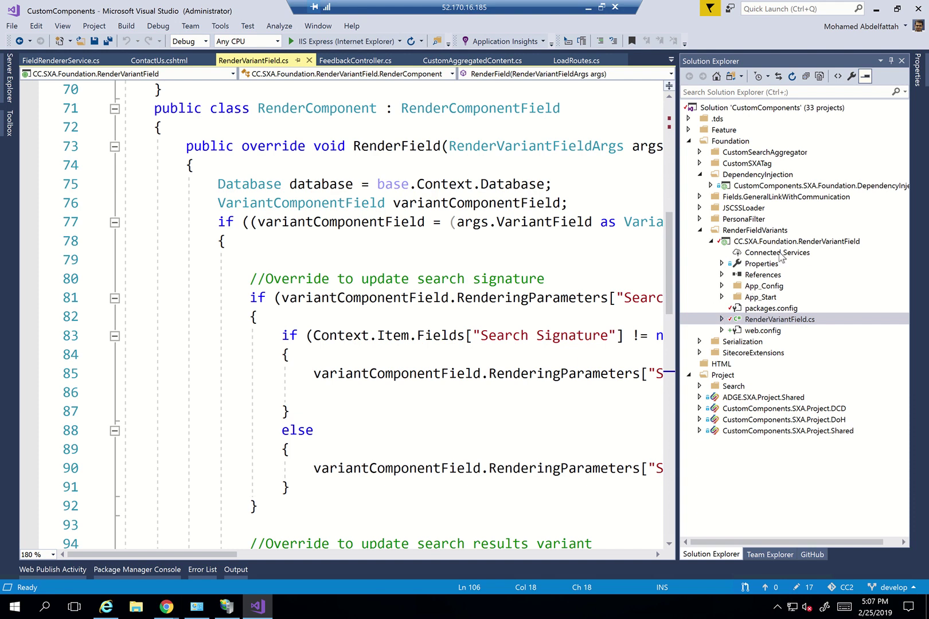
Step: Open CC.SXA.Foundation.RenderVariantField.config from App_Config > Include > zzz and review its processors
{"action": "left_click", "coordinate": [722, 286]}
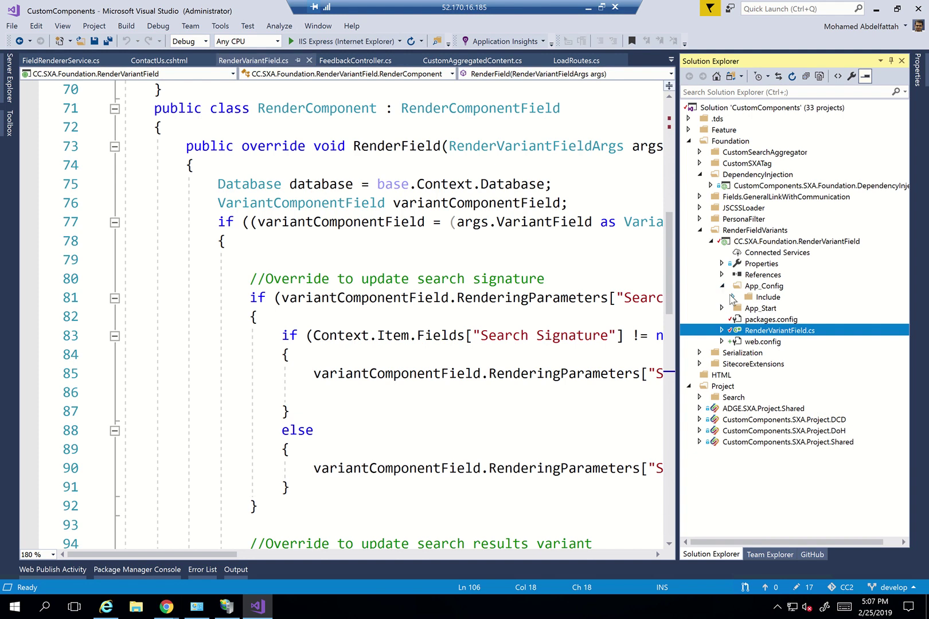
{"action": "left_click", "coordinate": [734, 298]}
{"action": "left_click", "coordinate": [744, 309]}
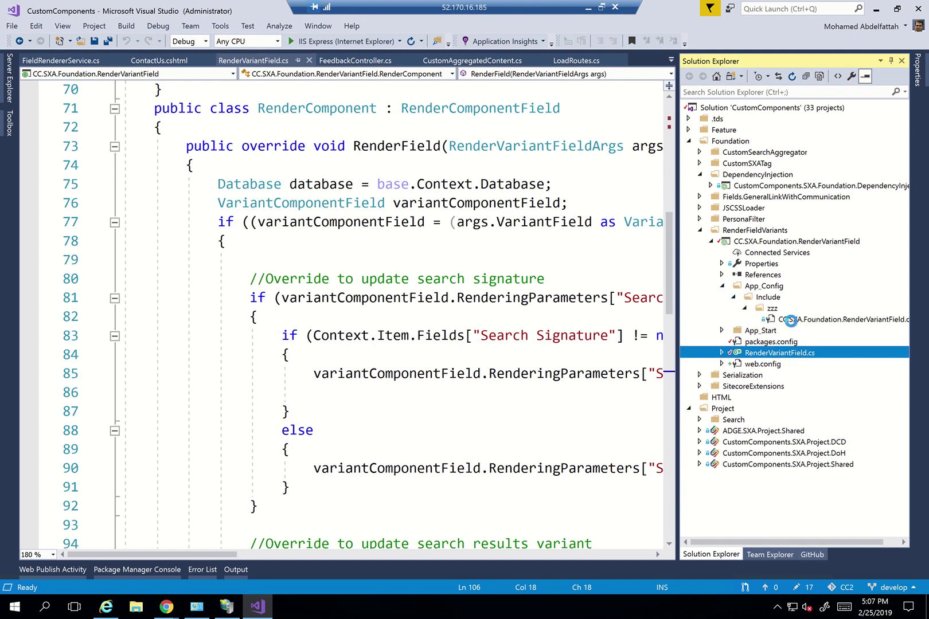
{"action": "left_click", "coordinate": [793, 322]}
{"action": "double_click", "coordinate": [794, 321]}
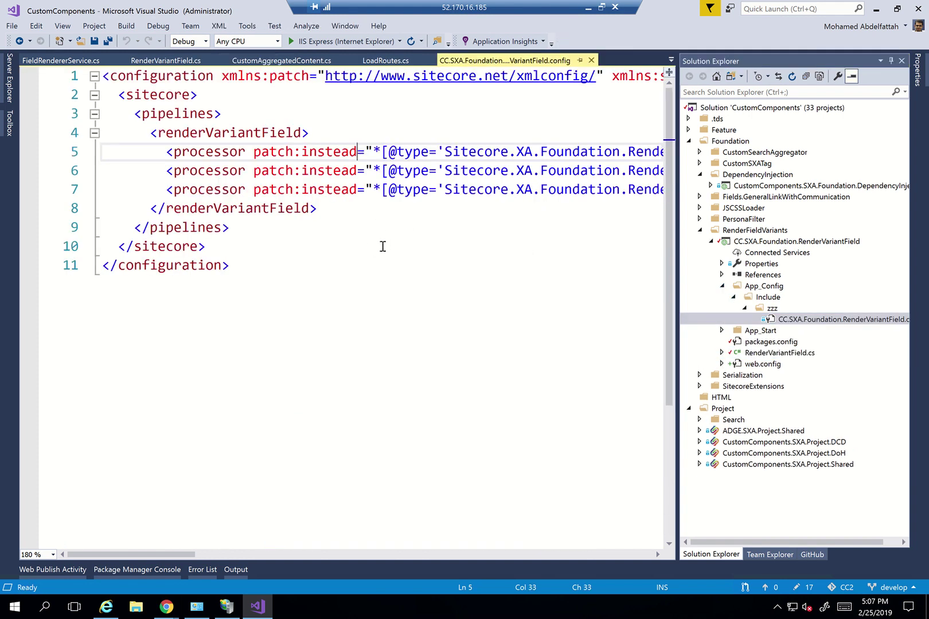
{"action": "double_click", "coordinate": [195, 188]}
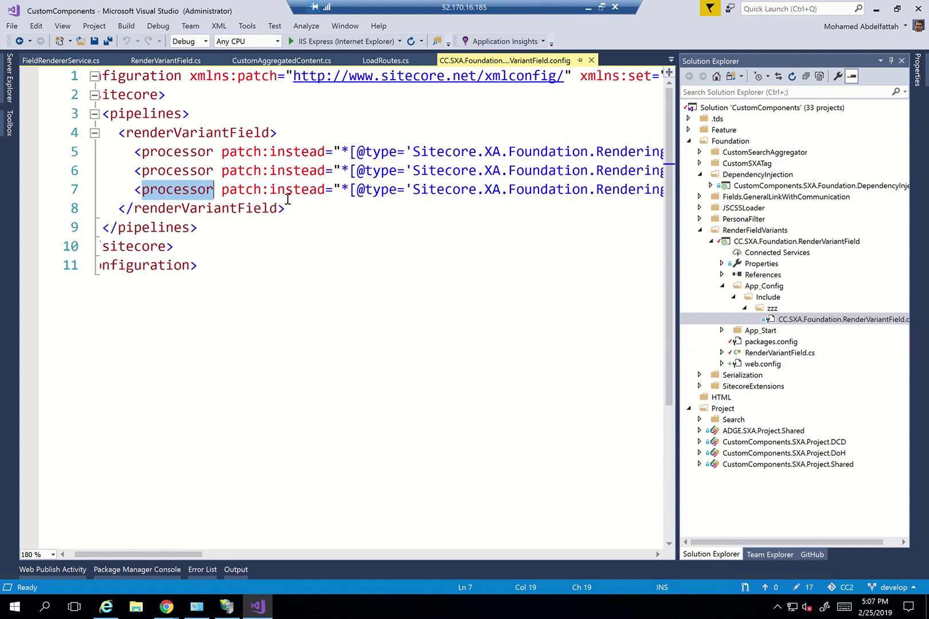
{"action": "left_click_drag", "start_coordinate": [166, 554], "coordinate": [124, 501]}
Step: Open RenderVariantField.cs and inspect the RenderComponent class and its RenderField method
{"action": "double_click", "coordinate": [791, 353]}
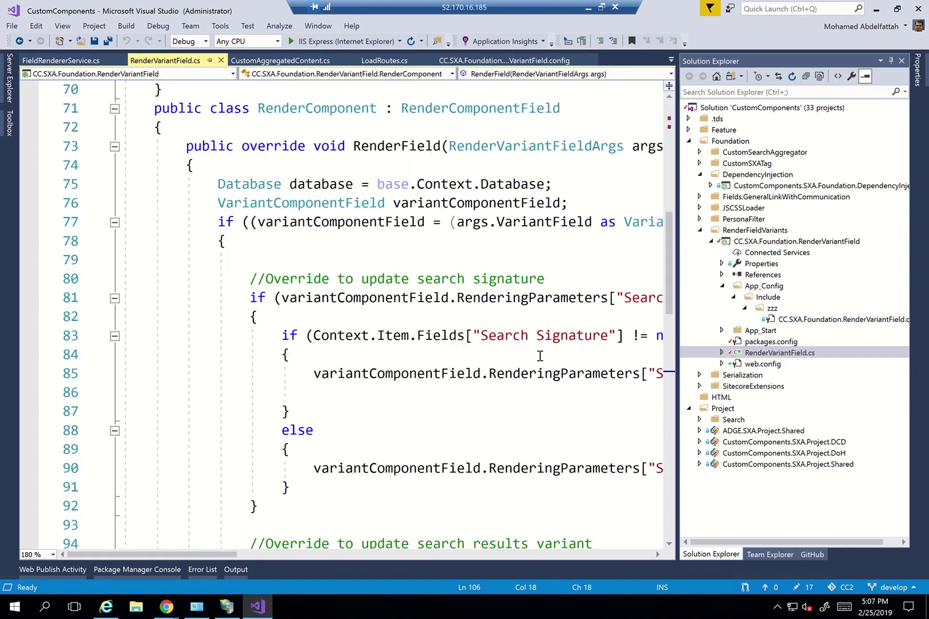
{"action": "double_click", "coordinate": [318, 108]}
{"action": "scroll", "coordinate": [319, 109], "scroll_direction": "up", "scroll_amount": 2}
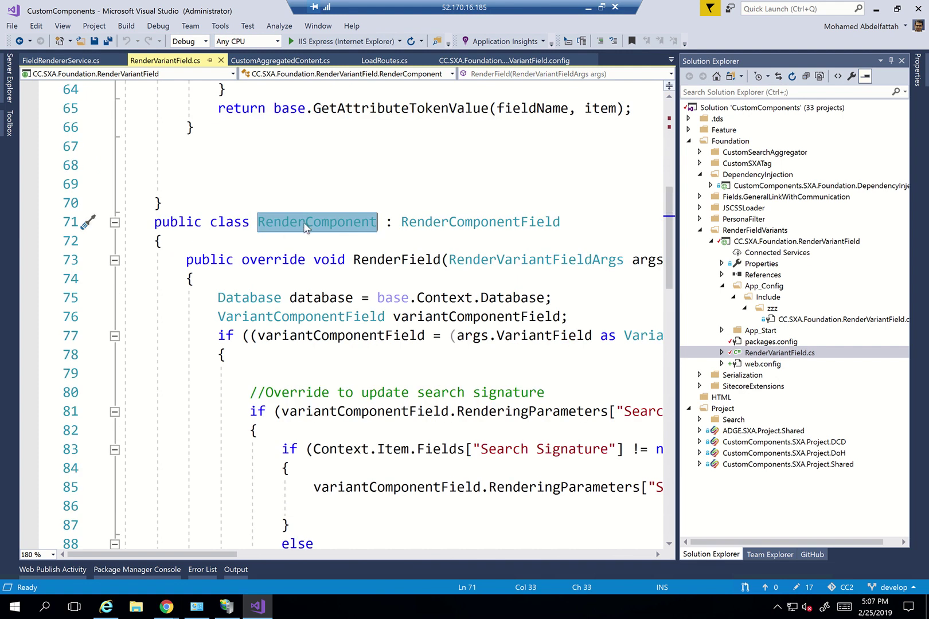
{"action": "double_click", "coordinate": [456, 225]}
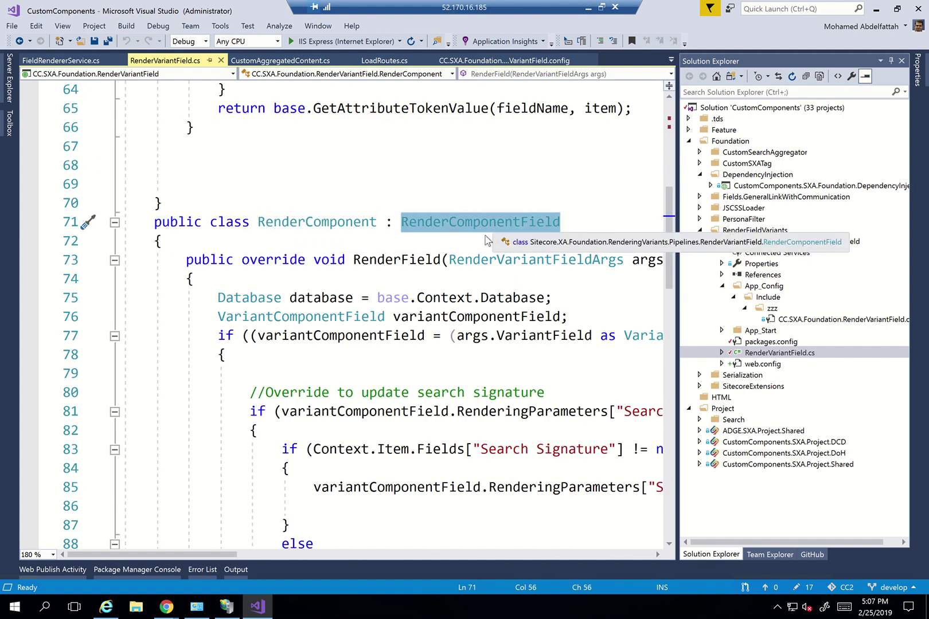
{"action": "left_click", "coordinate": [392, 261]}
{"action": "double_click", "coordinate": [393, 261]}
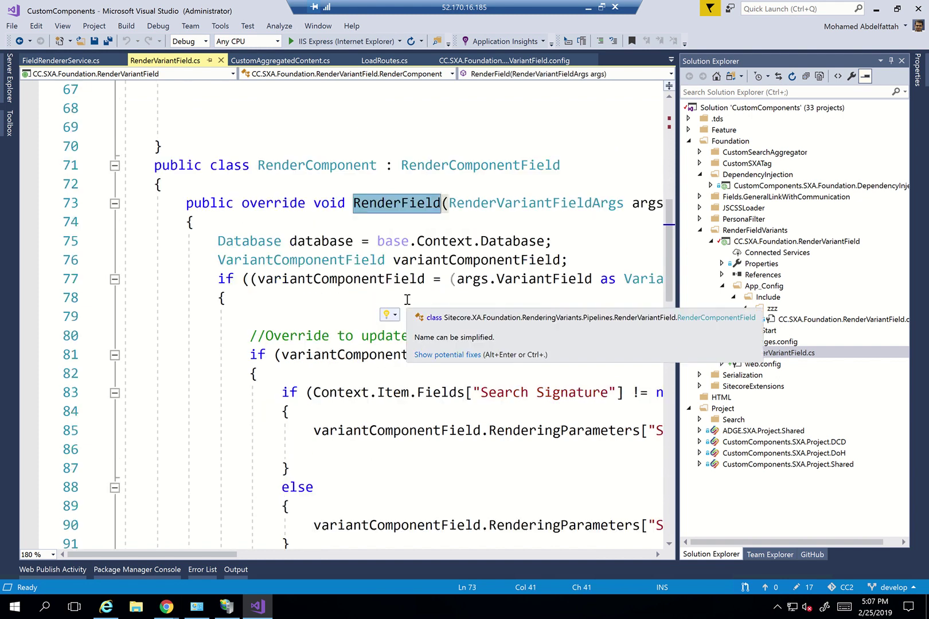
{"action": "scroll", "coordinate": [402, 407], "scroll_direction": "right", "scroll_amount": 3}
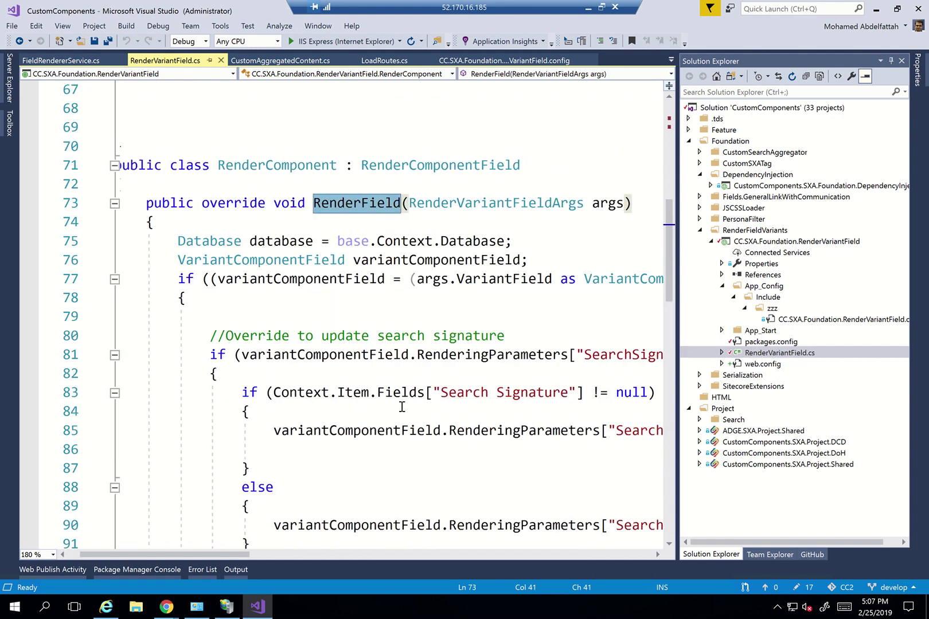
{"action": "scroll", "coordinate": [402, 407], "scroll_direction": "left", "scroll_amount": 1}
{"action": "scroll", "coordinate": [129, 234], "scroll_direction": "down", "scroll_amount": 2}
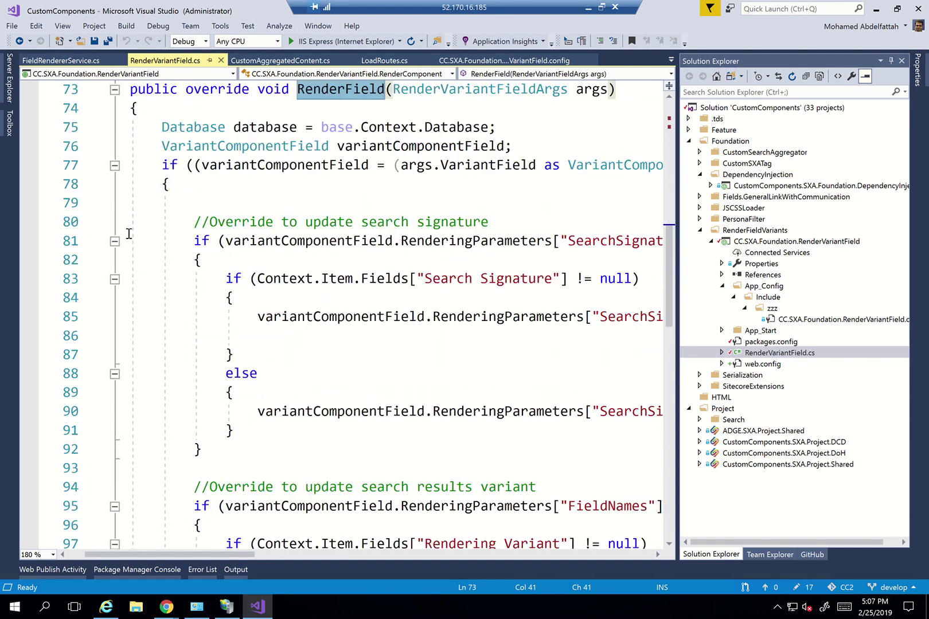
Step: Fold the two search override blocks and review the ##ParentItem## NavigationRoot override code
{"action": "left_click", "coordinate": [114, 242]}
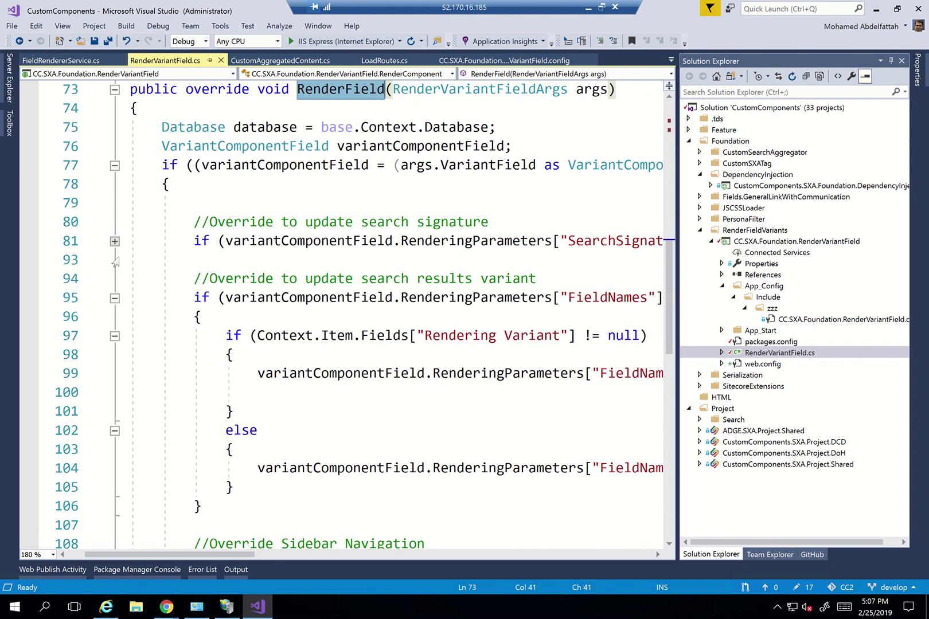
{"action": "left_click", "coordinate": [115, 298]}
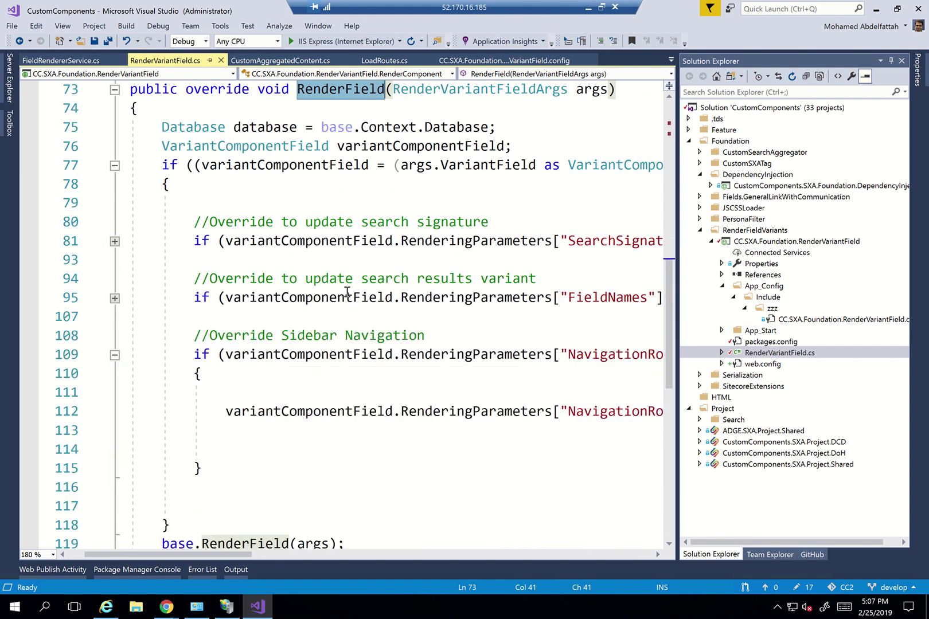
{"action": "scroll", "coordinate": [426, 381], "scroll_direction": "down", "scroll_amount": 2}
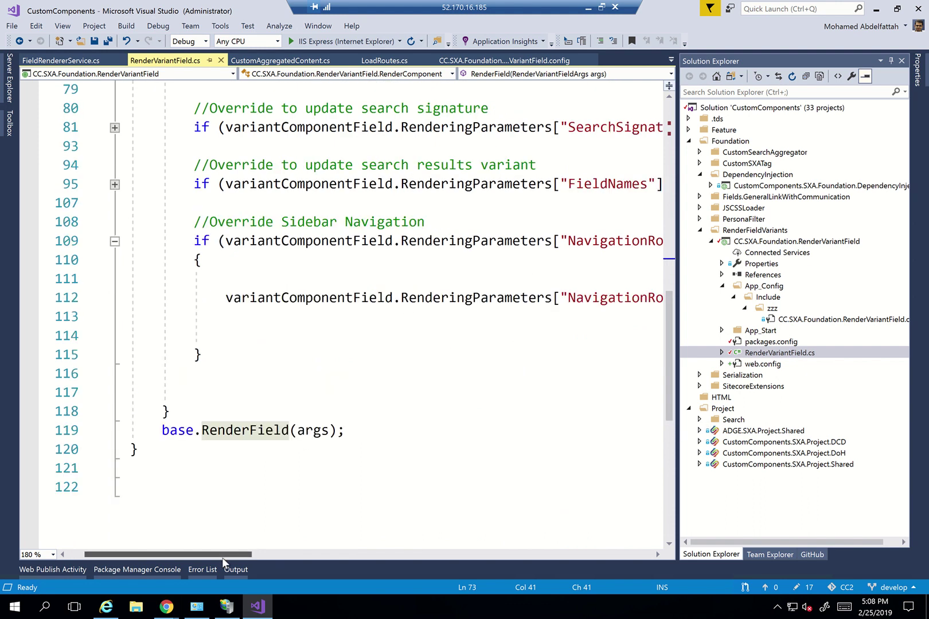
{"action": "left_click_drag", "start_coordinate": [222, 557], "coordinate": [476, 564]}
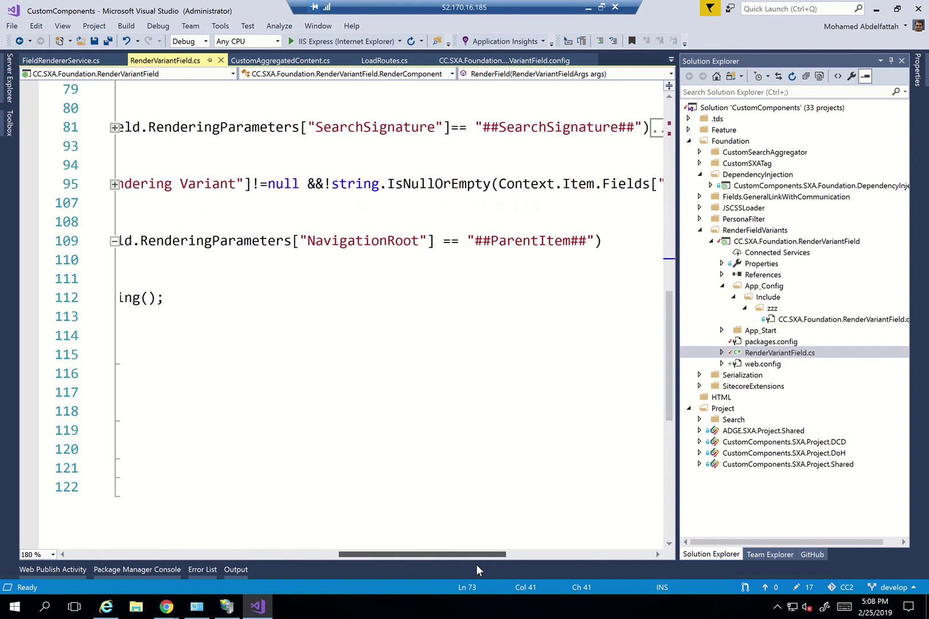
{"action": "left_click_drag", "start_coordinate": [476, 564], "coordinate": [317, 558]}
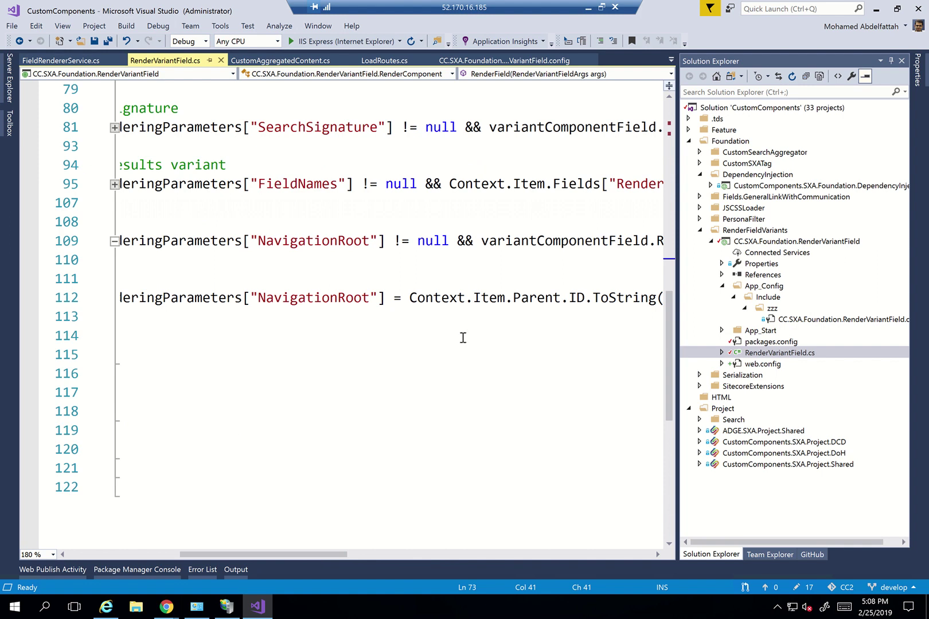
{"action": "left_click", "coordinate": [488, 302]}
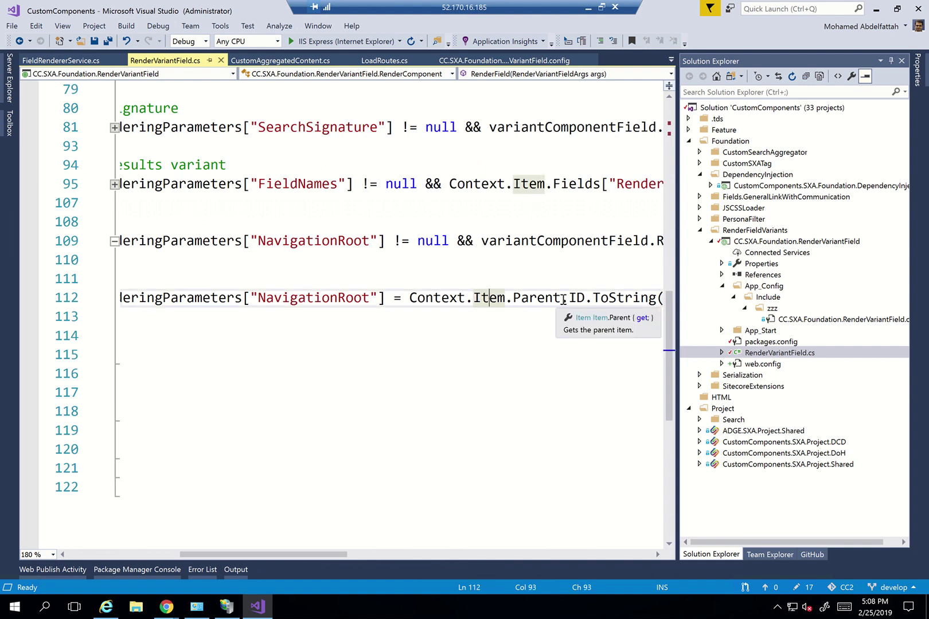
{"action": "key", "text": "End"}
{"action": "key", "text": "Return"}
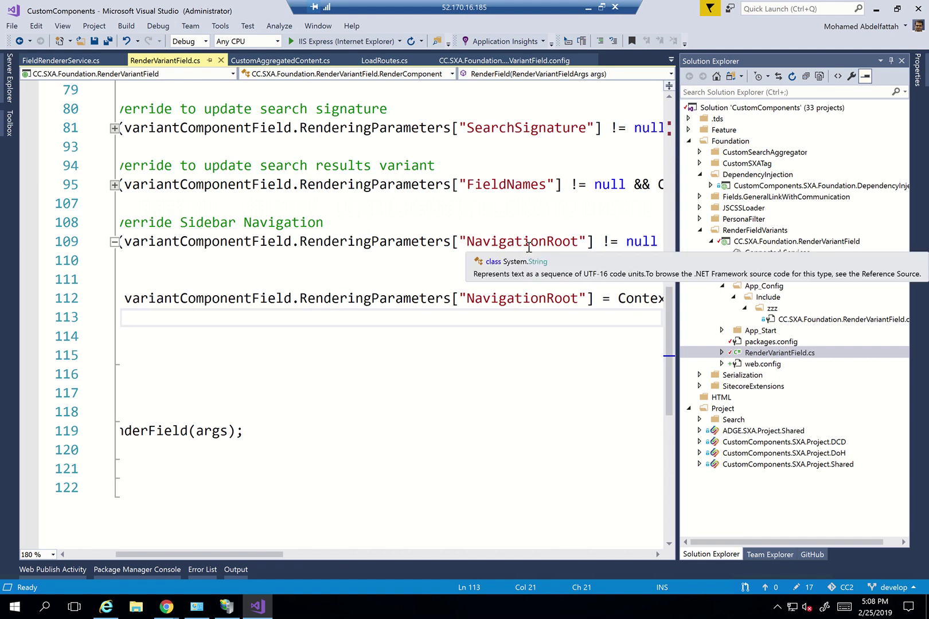
{"action": "left_click", "coordinate": [589, 6]}
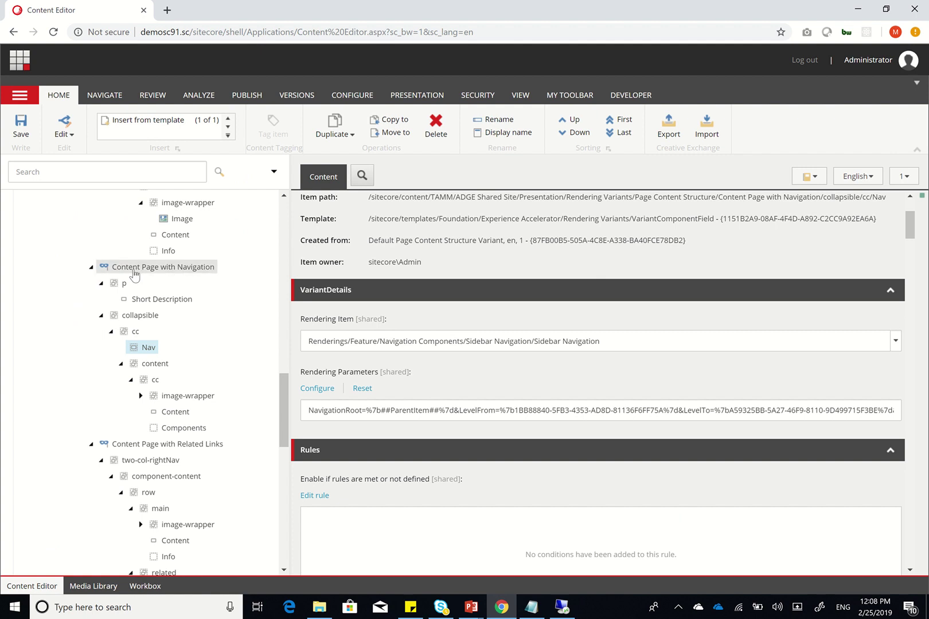
Step: Open Content Page with Related Links under Presentation > Partial Designs > Pages > Content Pages
{"action": "scroll", "coordinate": [137, 272], "scroll_direction": "up", "scroll_amount": 15}
{"action": "scroll", "coordinate": [135, 275], "scroll_direction": "up", "scroll_amount": 5}
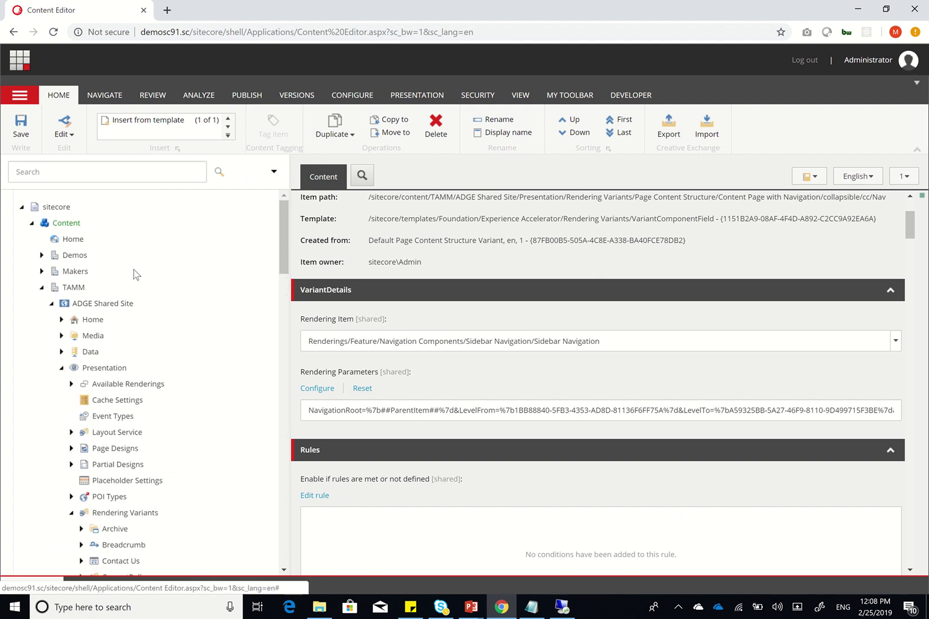
{"action": "left_click", "coordinate": [60, 368]}
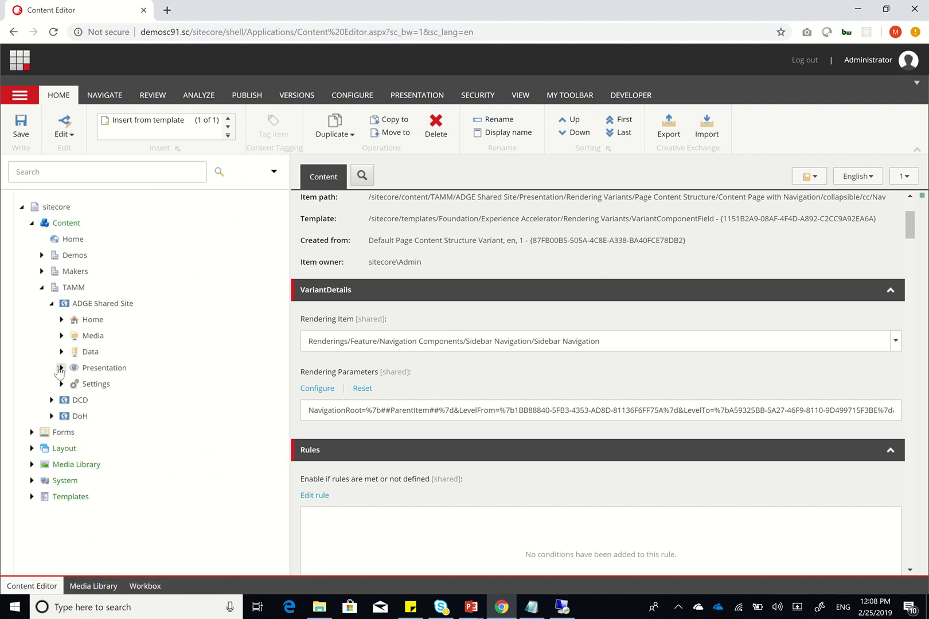
{"action": "left_click", "coordinate": [60, 368]}
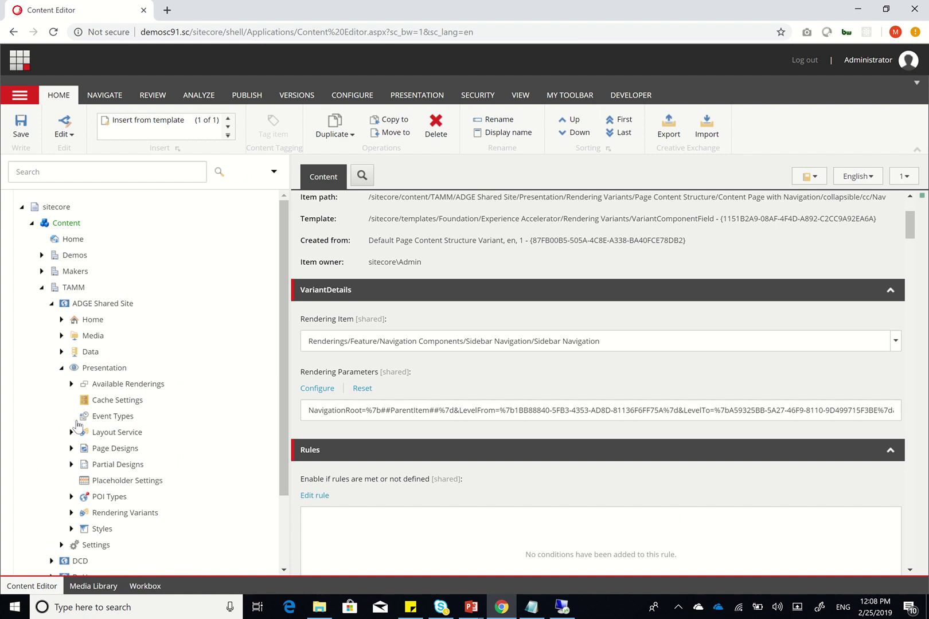
{"action": "left_click", "coordinate": [71, 464]}
{"action": "scroll", "coordinate": [158, 465], "scroll_direction": "down", "scroll_amount": 2}
{"action": "left_click", "coordinate": [80, 385]}
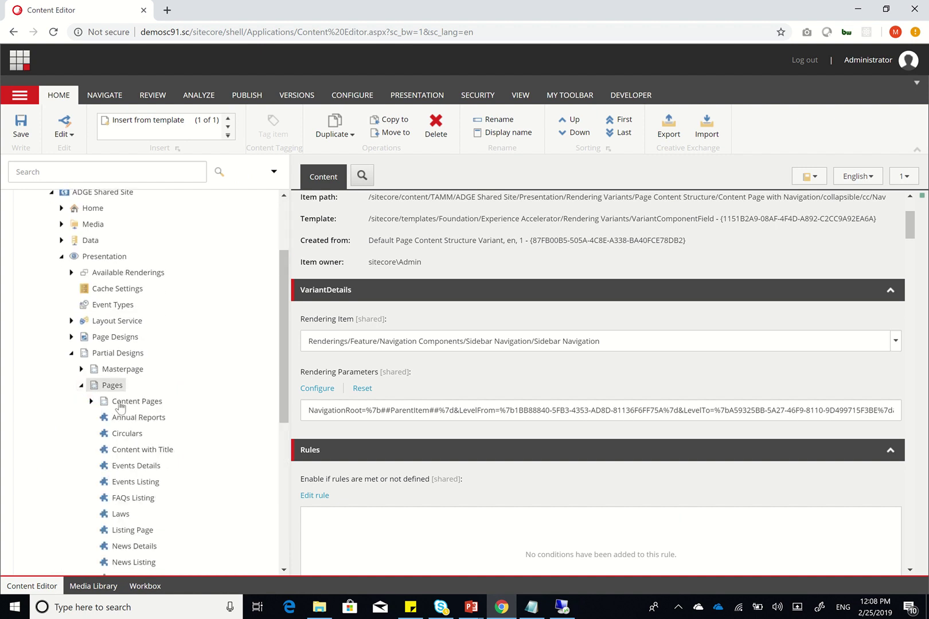
{"action": "left_click", "coordinate": [90, 402]}
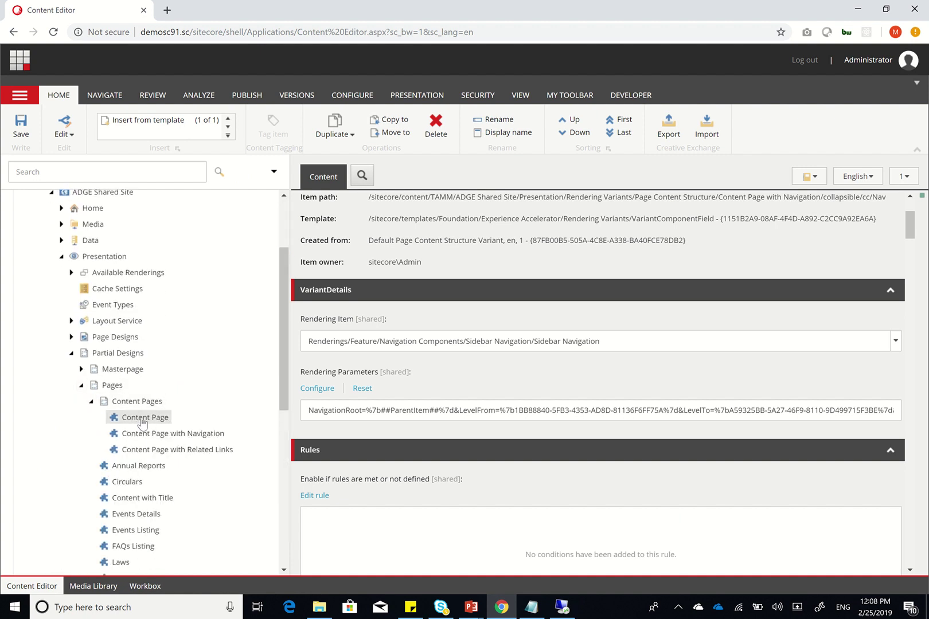
{"action": "left_click", "coordinate": [169, 452]}
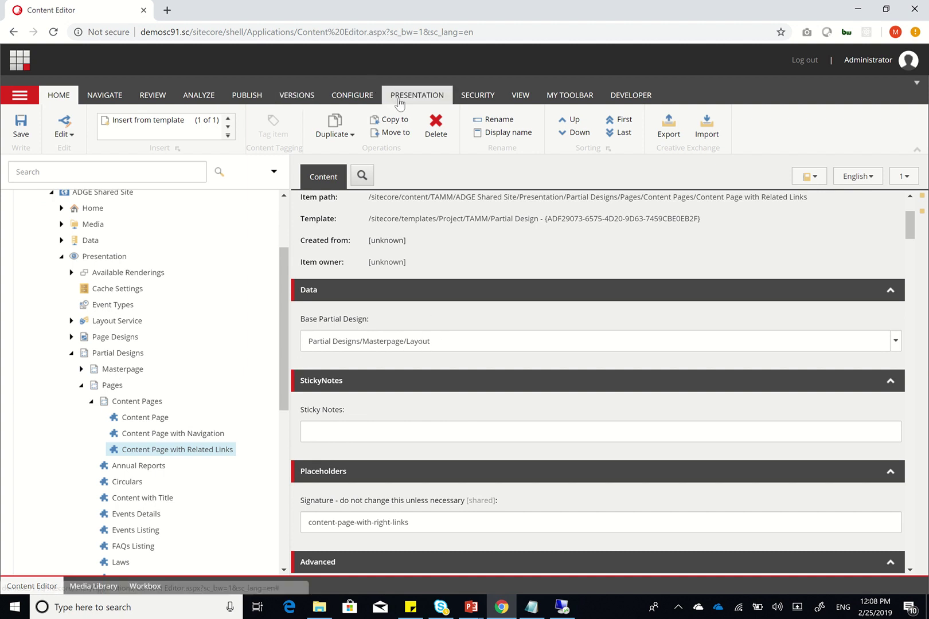
Step: Check the Page Content Structure variant in Content Page with Related Links' layout details, without changes
{"action": "left_click", "coordinate": [417, 94]}
{"action": "left_click", "coordinate": [71, 131]}
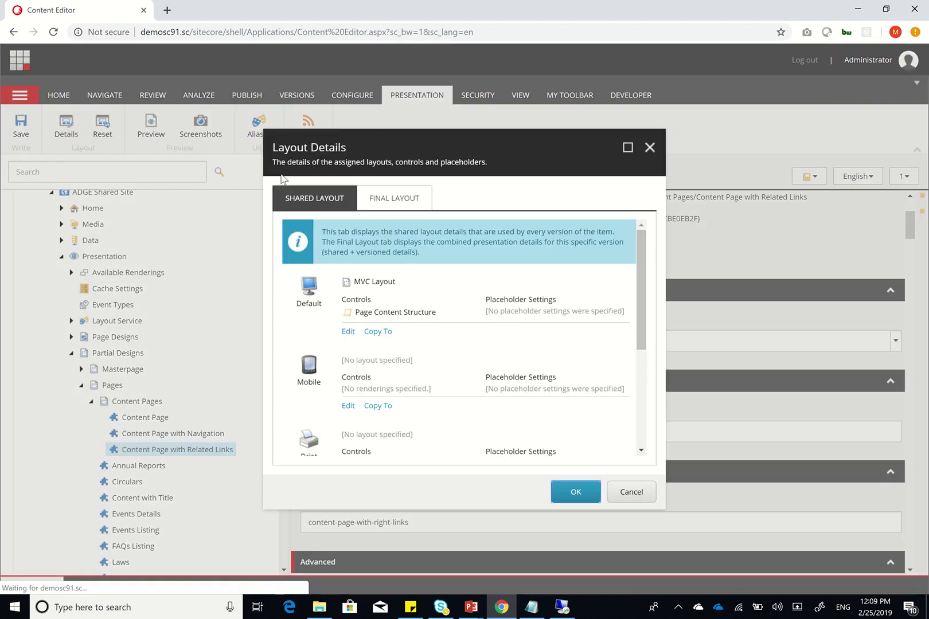
{"action": "left_click", "coordinate": [370, 311]}
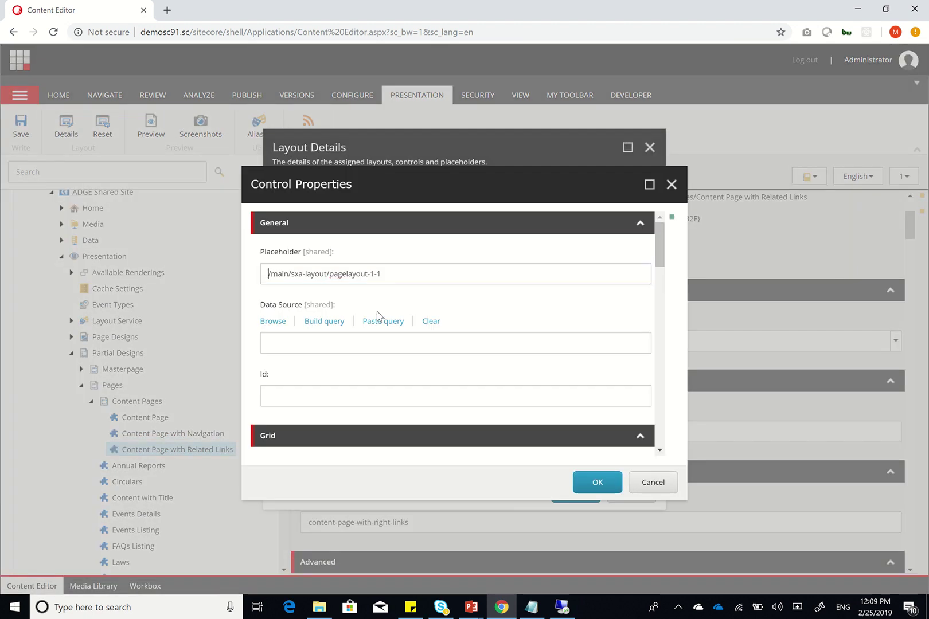
{"action": "scroll", "coordinate": [474, 383], "scroll_direction": "down", "scroll_amount": 3}
{"action": "scroll", "coordinate": [474, 383], "scroll_direction": "down", "scroll_amount": 5}
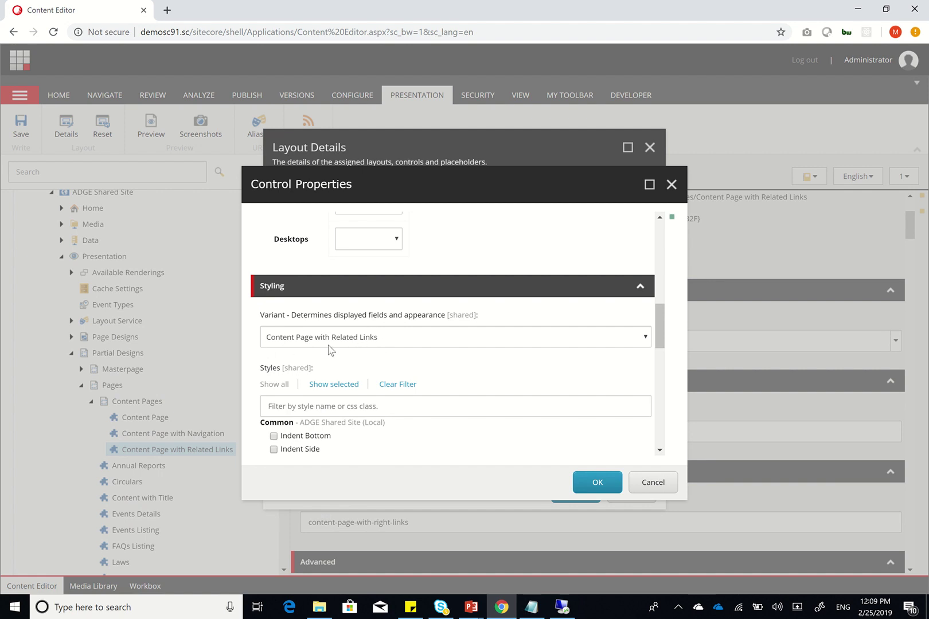
{"action": "left_click", "coordinate": [651, 483]}
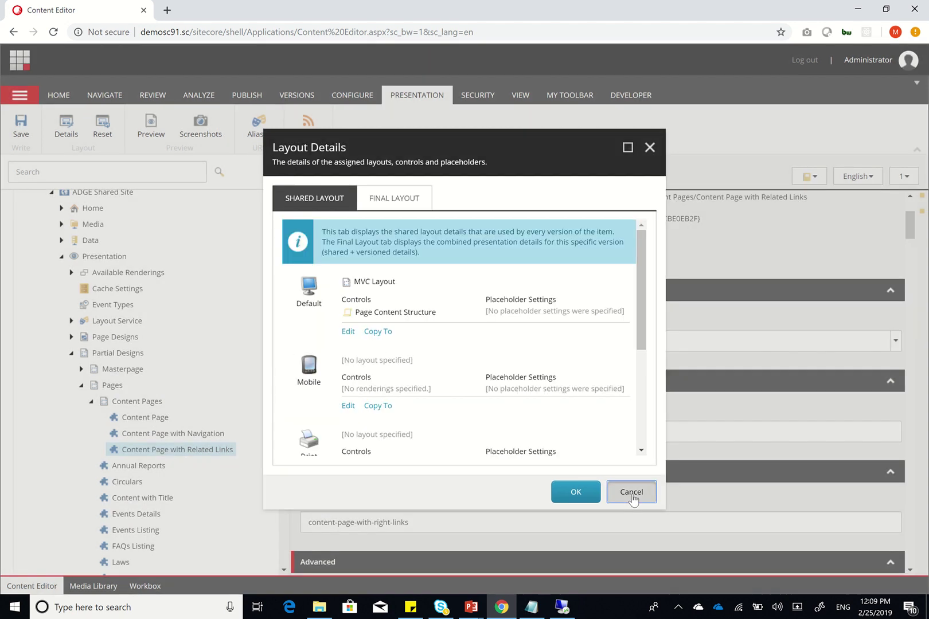
{"action": "left_click", "coordinate": [630, 492]}
Step: Check the Page Content Structure variant of the Content Page with Navigation partial design
{"action": "left_click", "coordinate": [180, 440]}
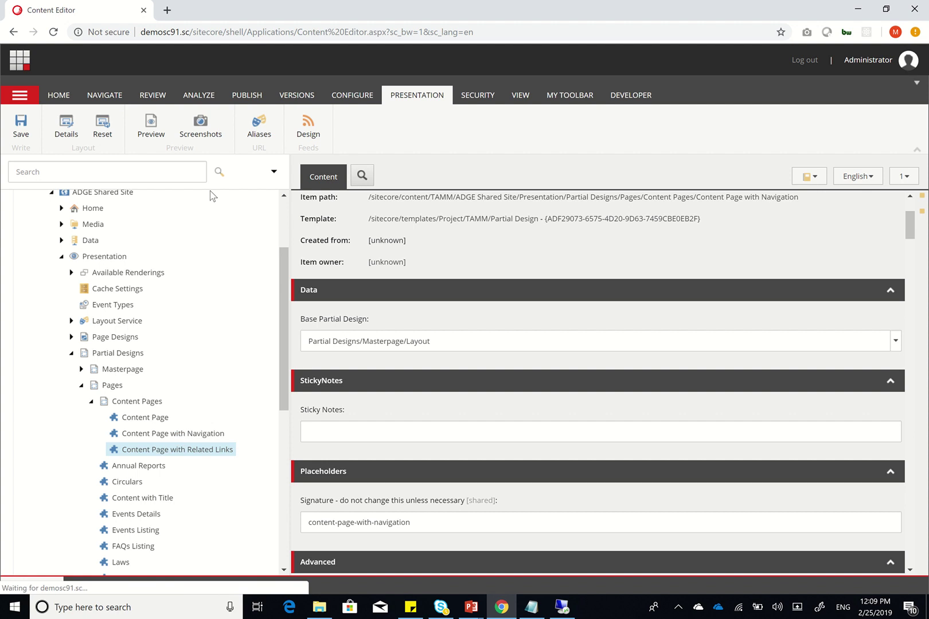
{"action": "left_click", "coordinate": [66, 125]}
{"action": "double_click", "coordinate": [399, 312]}
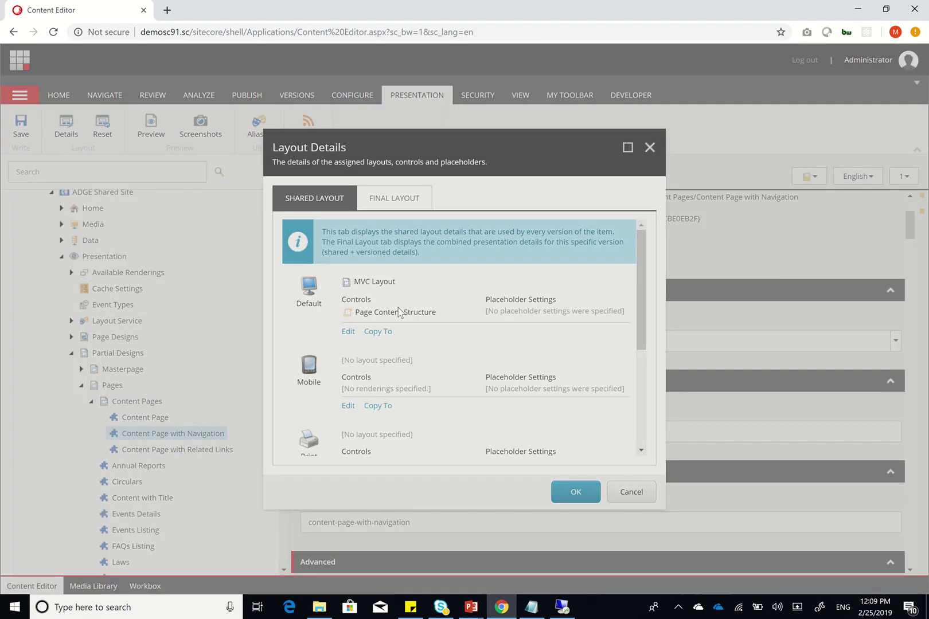
{"action": "scroll", "coordinate": [435, 449], "scroll_direction": "down", "scroll_amount": 3}
{"action": "scroll", "coordinate": [434, 449], "scroll_direction": "down", "scroll_amount": 5}
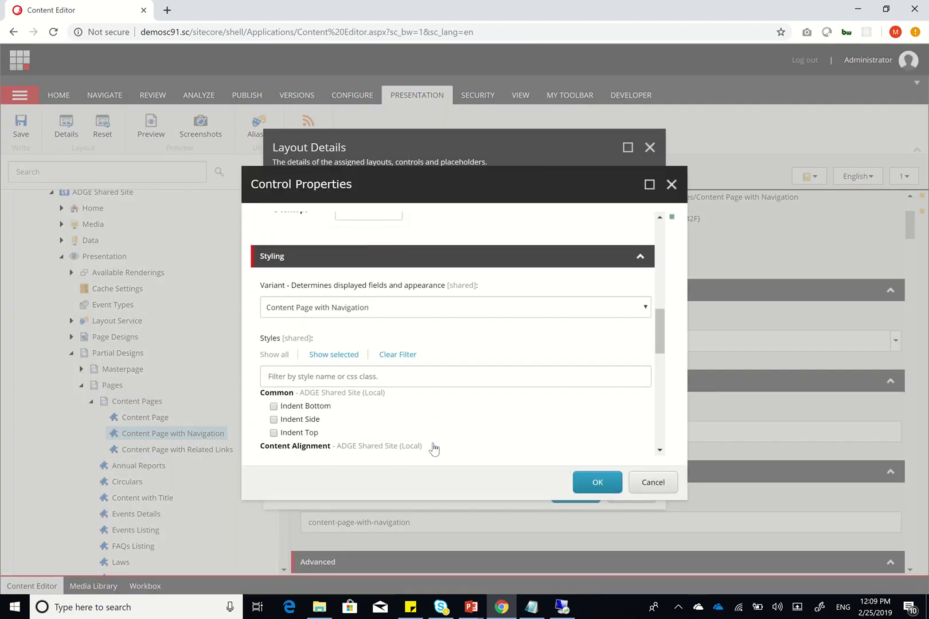
{"action": "left_click", "coordinate": [654, 482]}
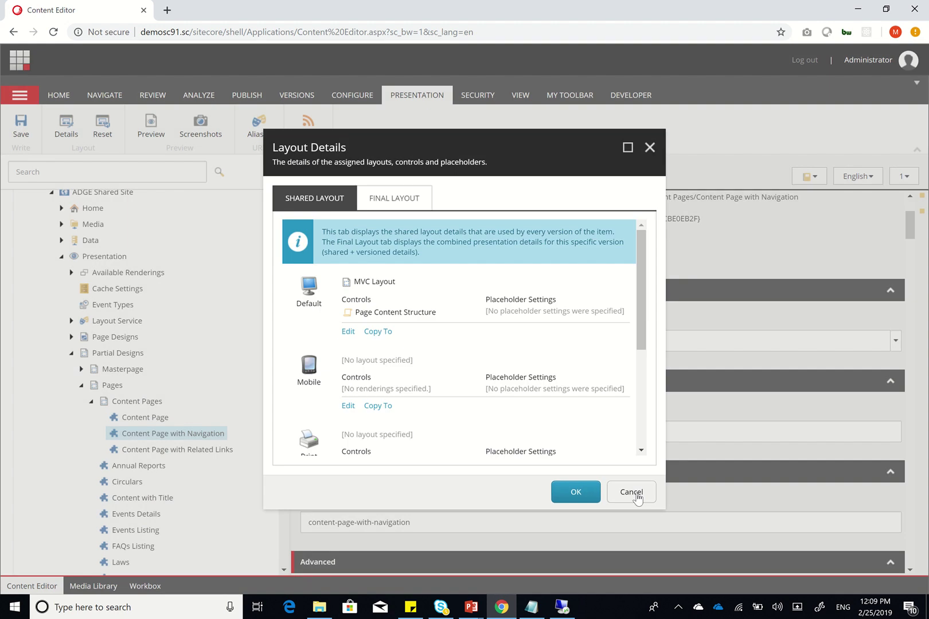
{"action": "left_click", "coordinate": [634, 493]}
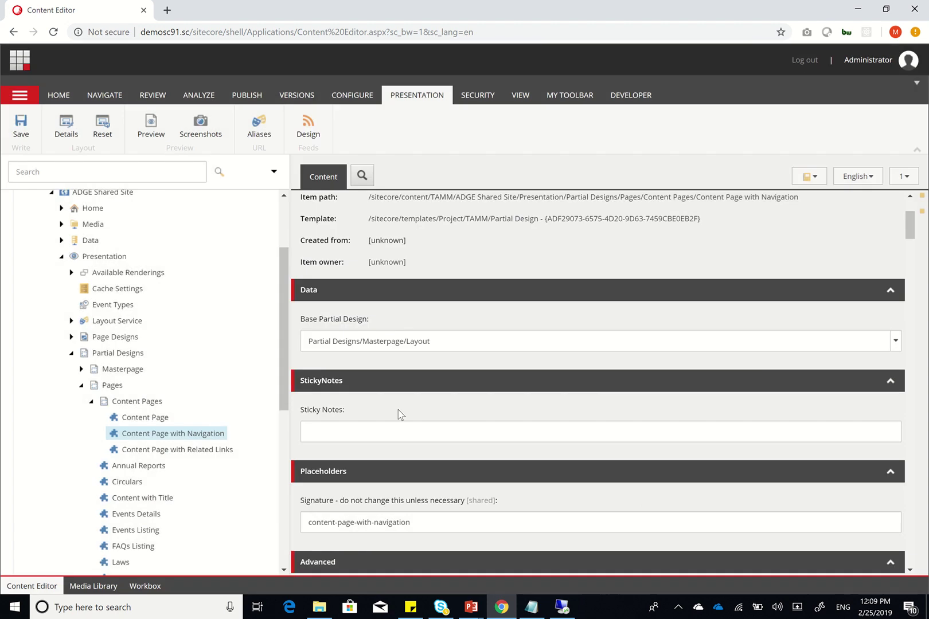
Step: Compare partial designs of the Content Page, Content Page with Navigation and Related Links page designs
{"action": "left_click", "coordinate": [71, 337]}
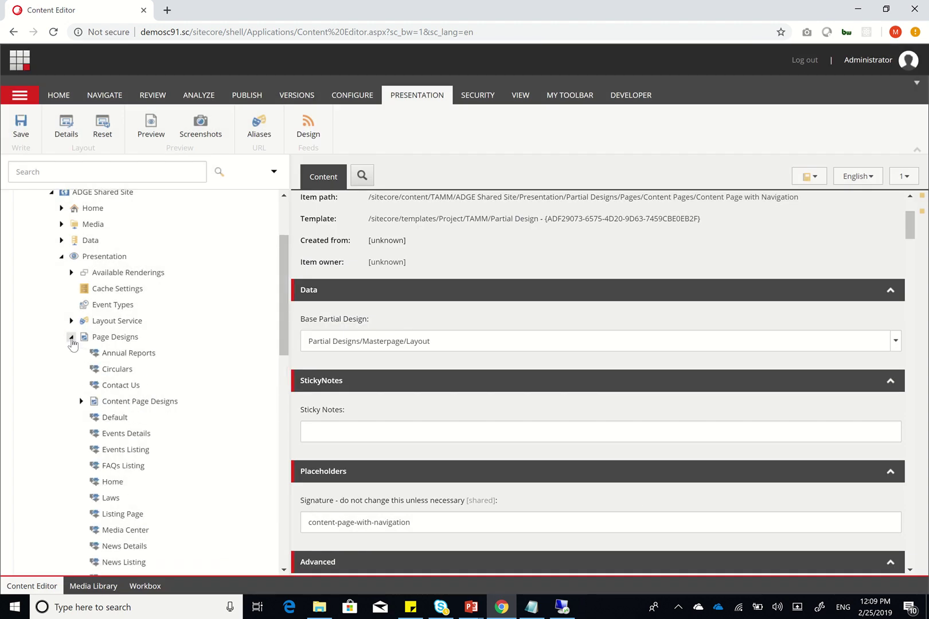
{"action": "left_click", "coordinate": [80, 401]}
{"action": "left_click", "coordinate": [119, 421]}
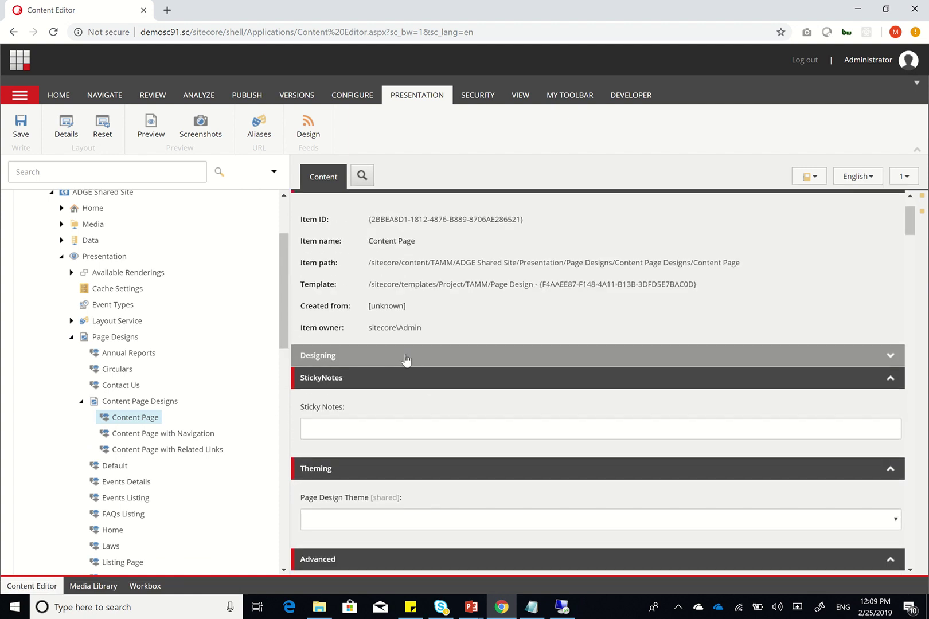
{"action": "left_click", "coordinate": [406, 360]}
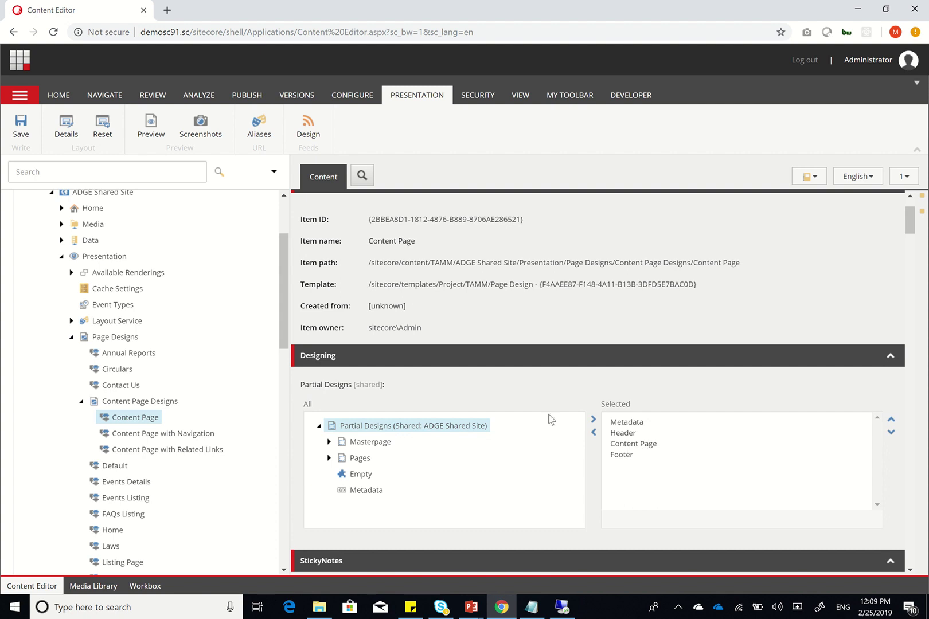
{"action": "left_click", "coordinate": [150, 438]}
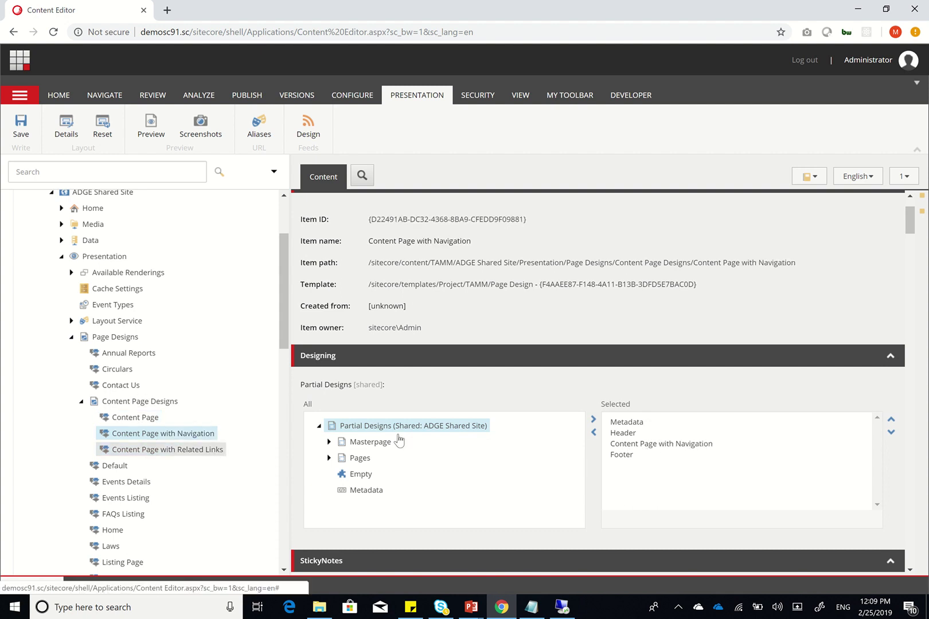
{"action": "left_click", "coordinate": [214, 451]}
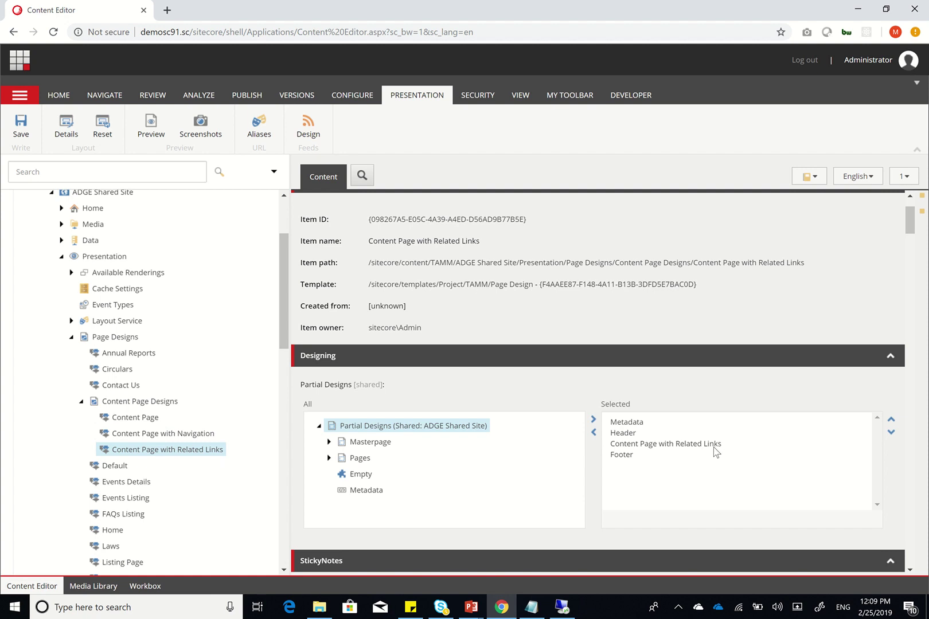
{"action": "scroll", "coordinate": [154, 429], "scroll_direction": "down", "scroll_amount": 10}
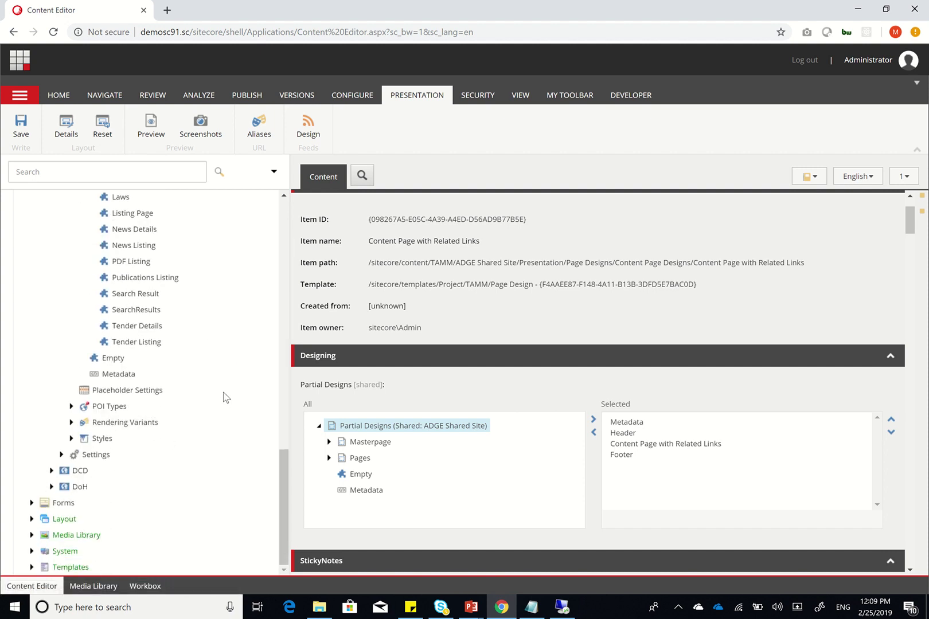
{"action": "left_click", "coordinate": [478, 612]}
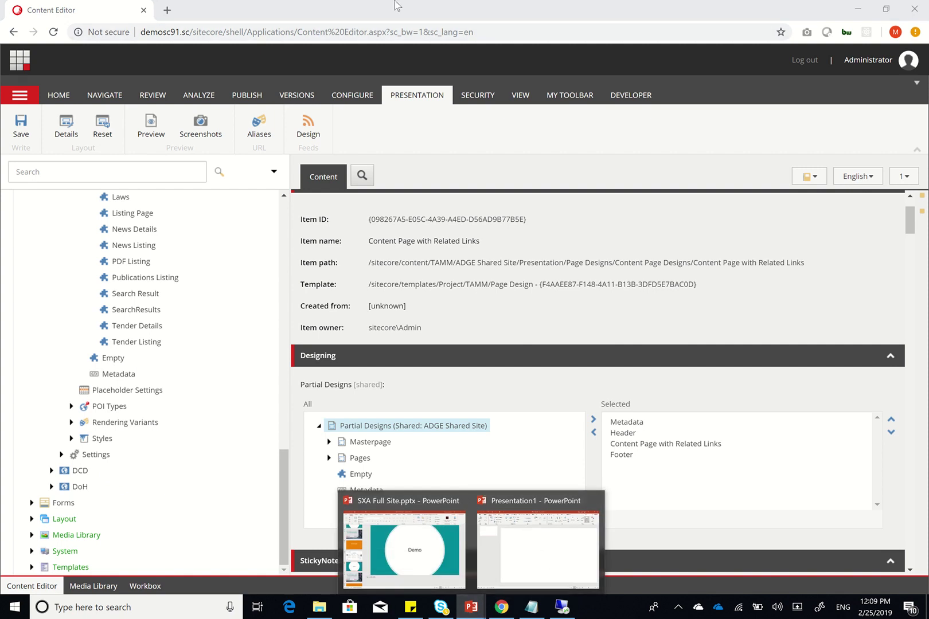